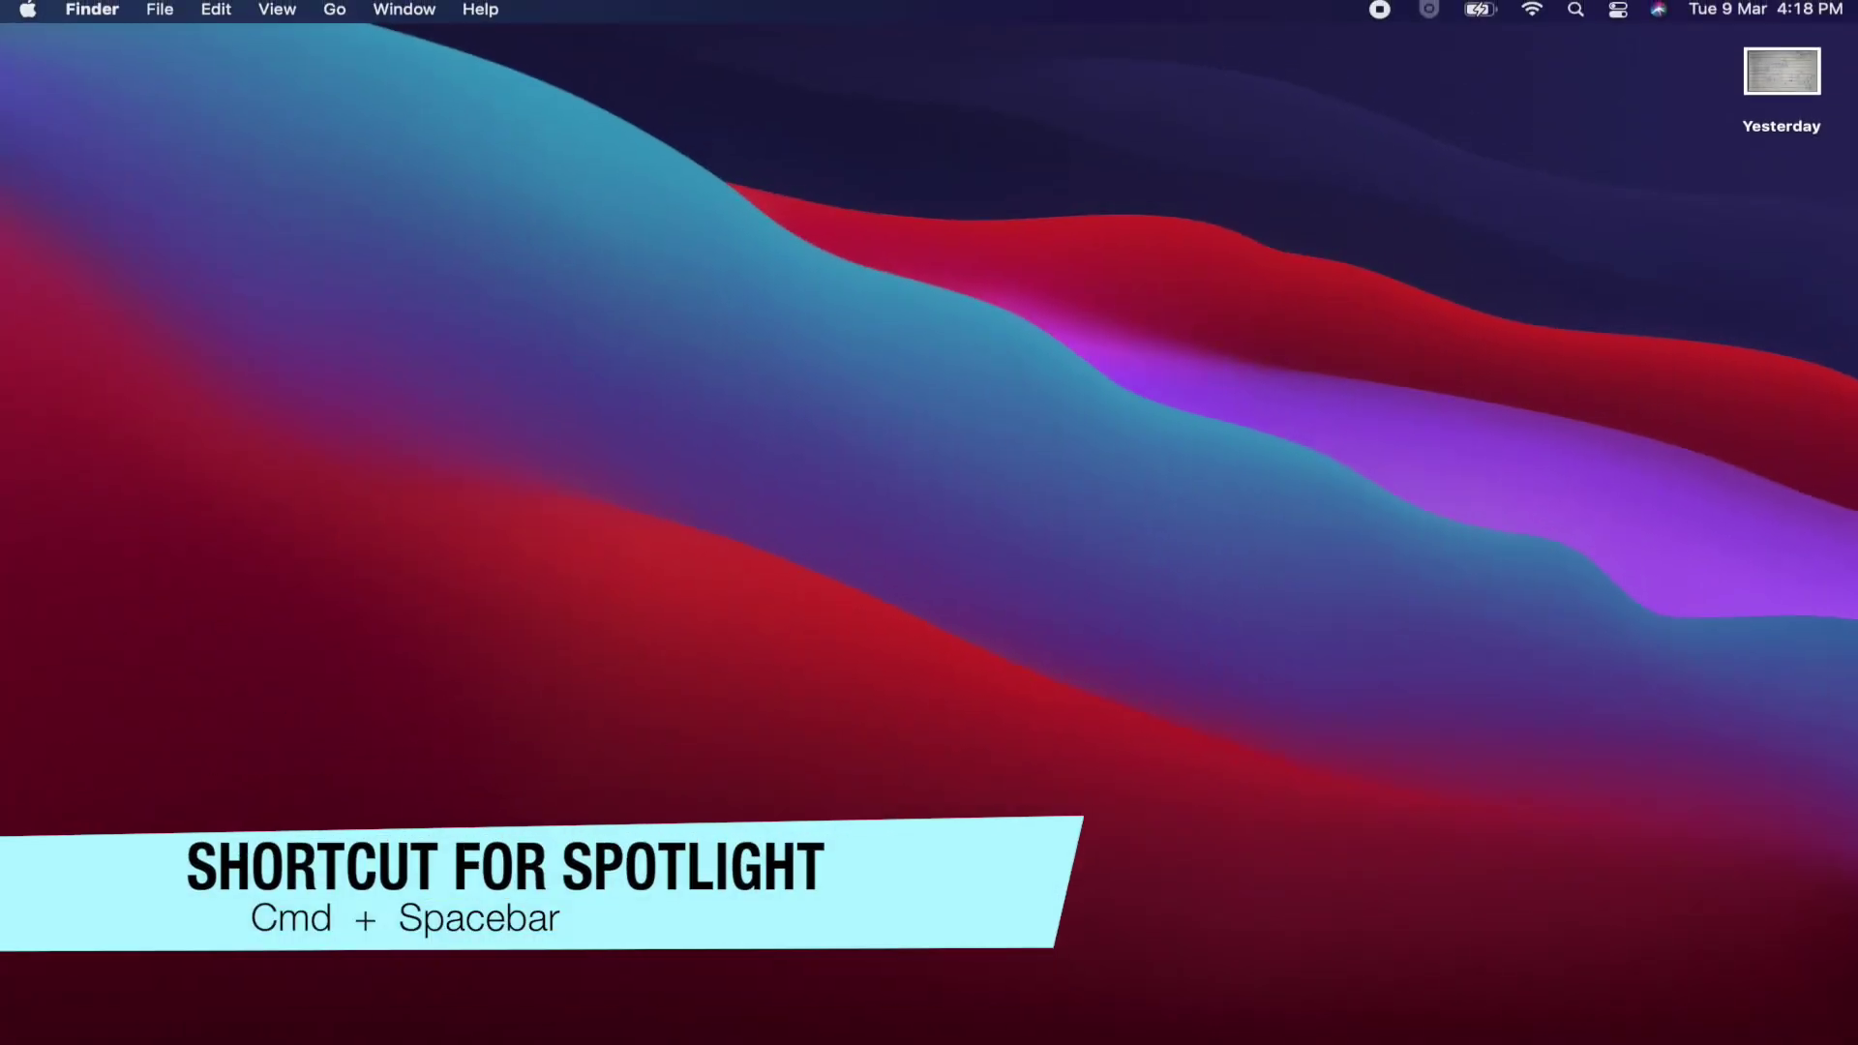
# Step: Search Spotlight for 'disk' and launch Disk Utility from the results
pyautogui.press('super+space')
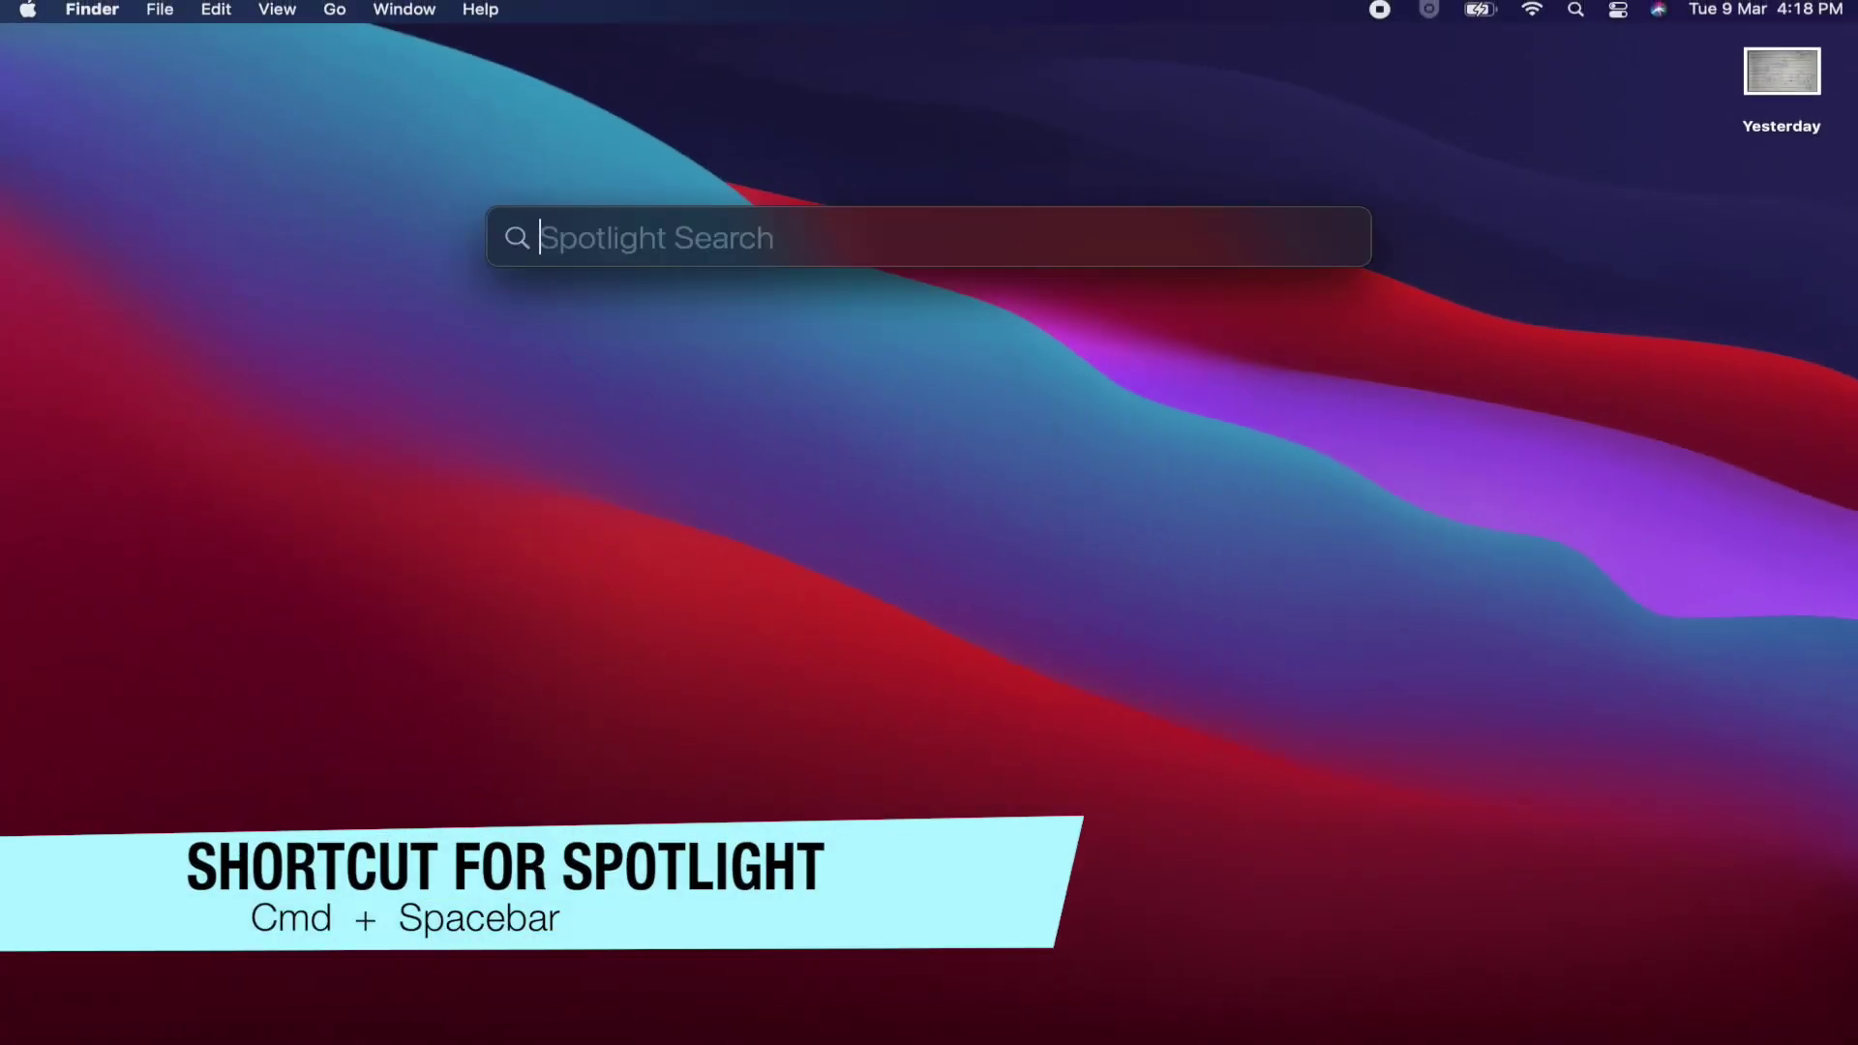
pyautogui.write('disk')
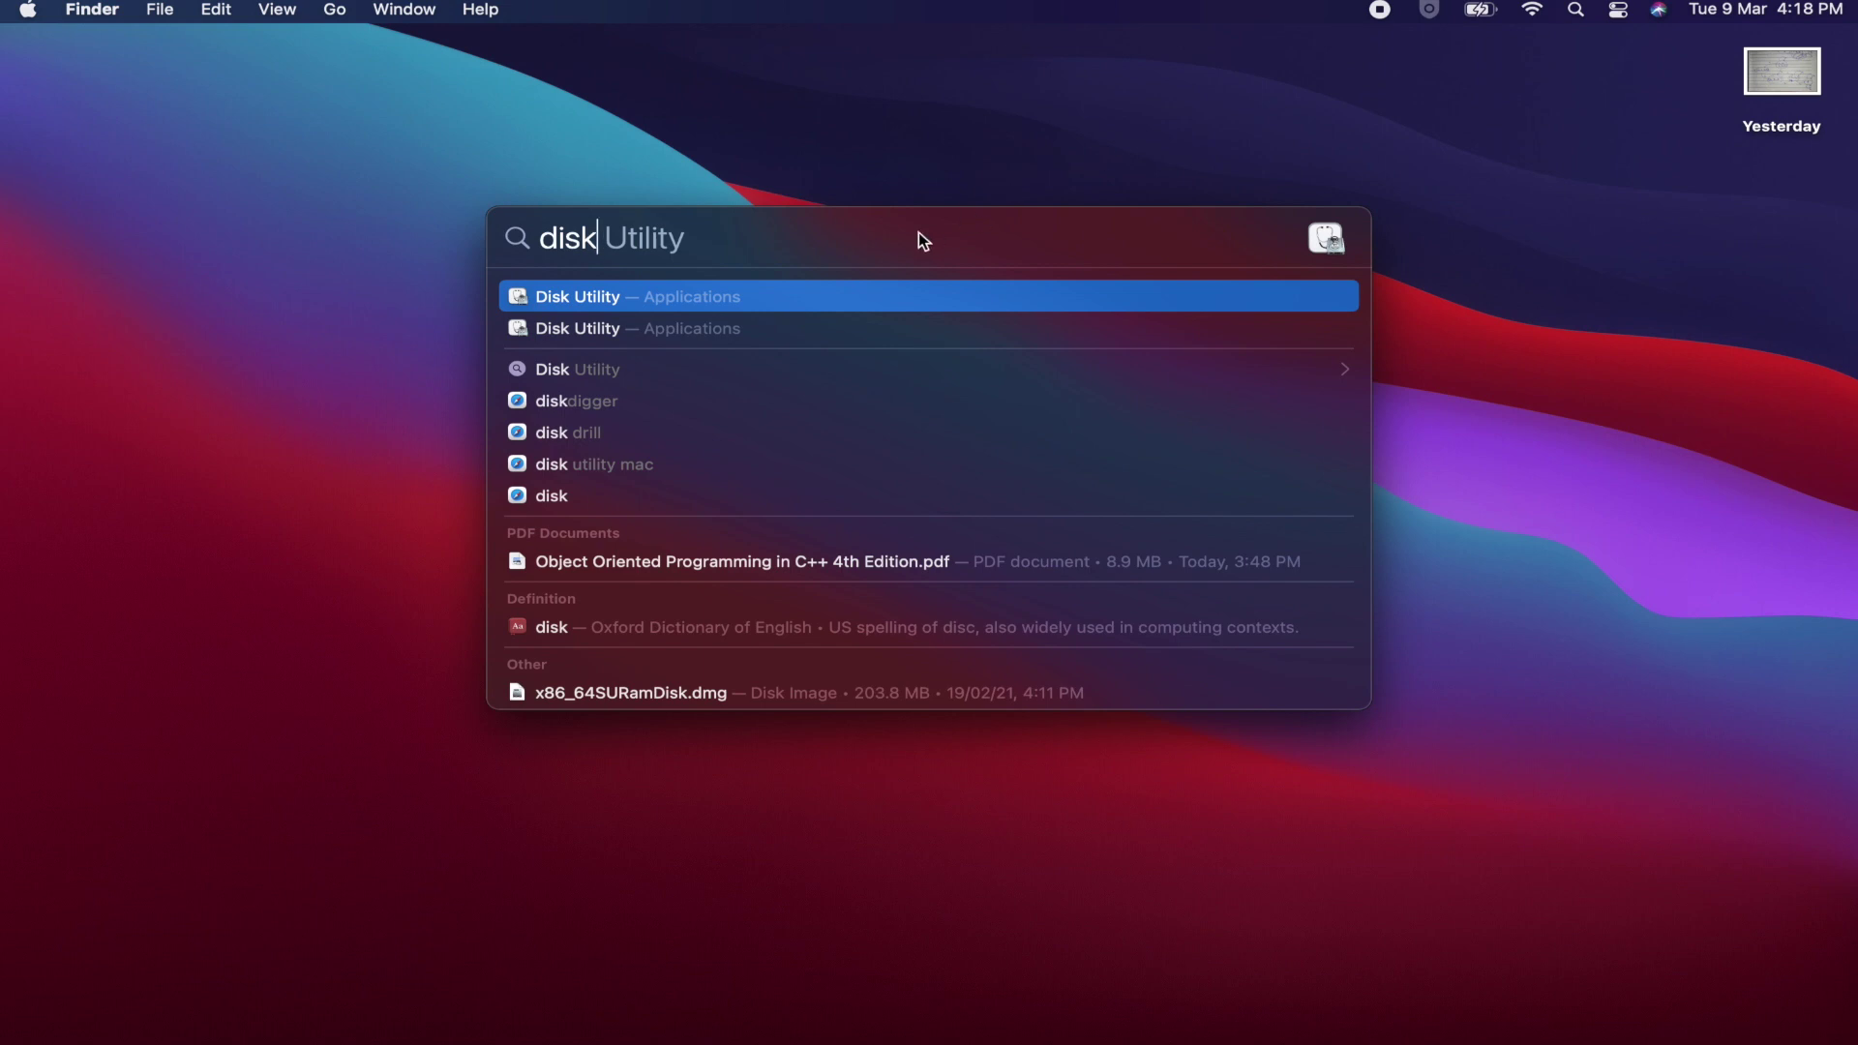
pyautogui.press('super+space')
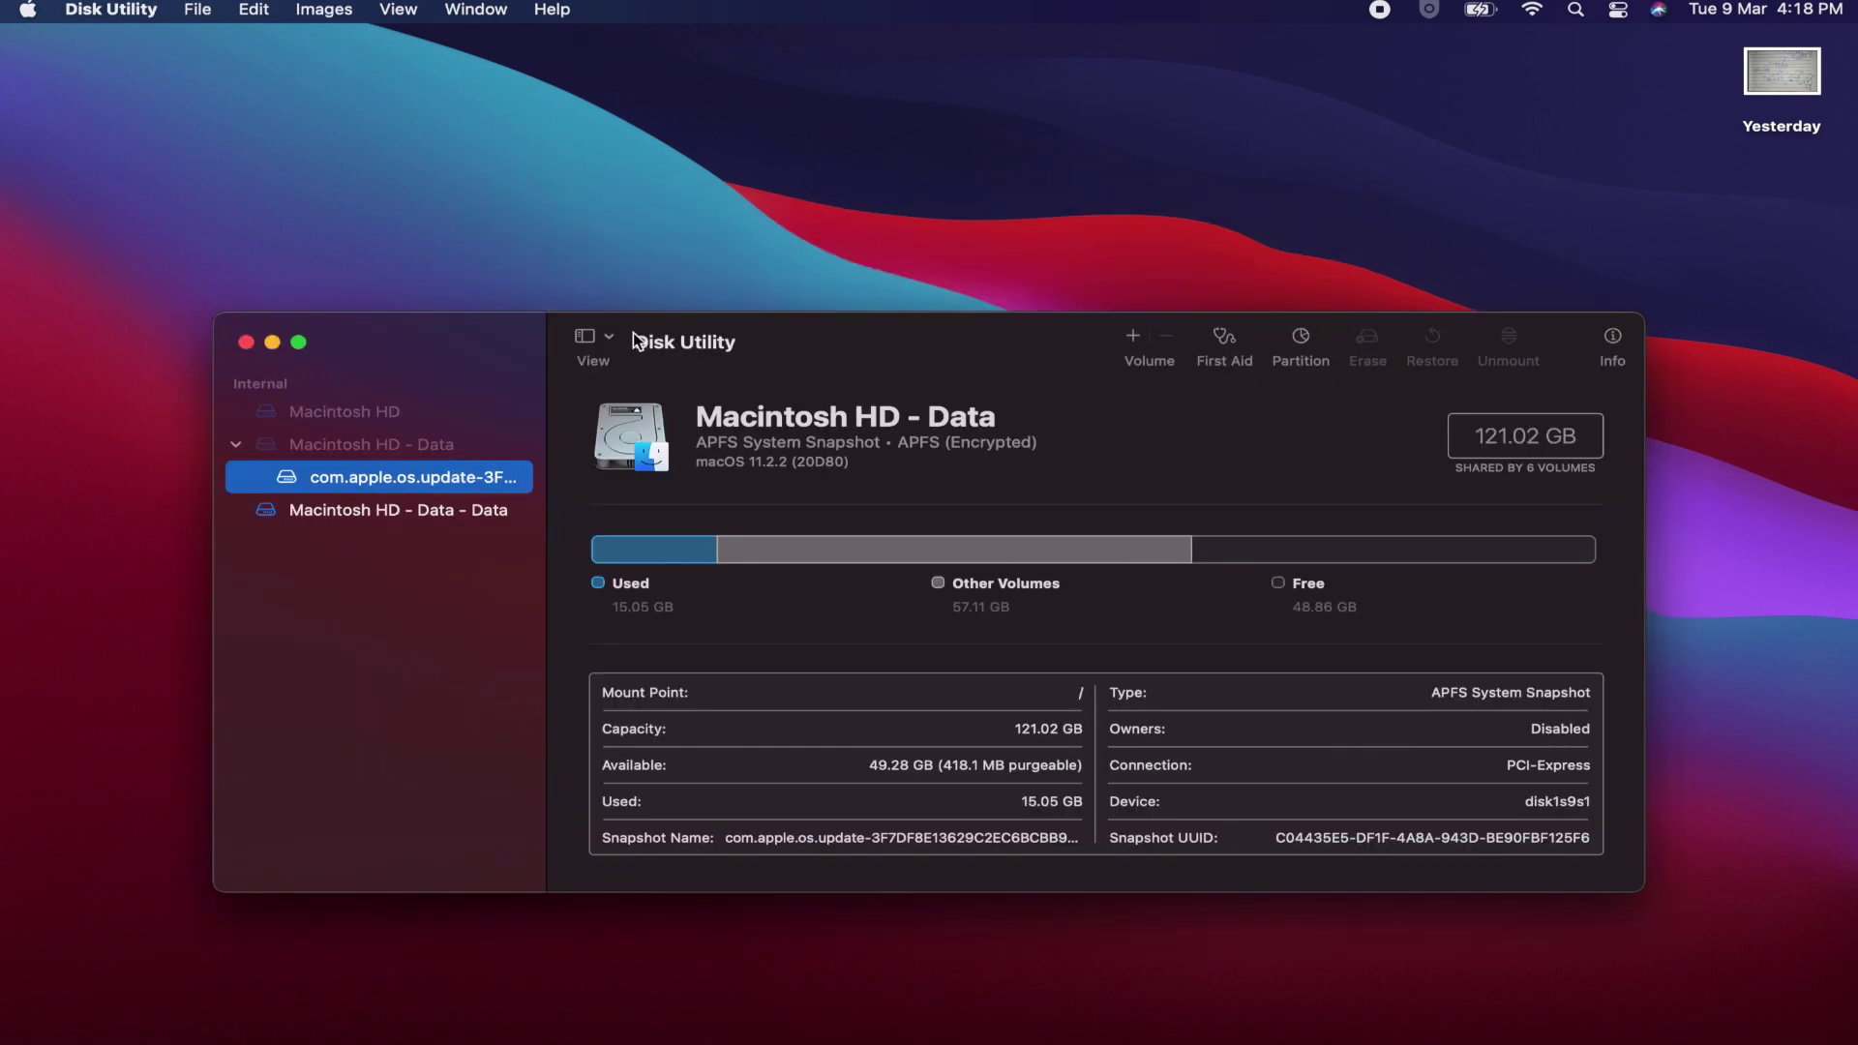
# Step: Choose New Image > Image from Folder and select the Wanda Vision folder in Downloads
pyautogui.moveTo(464, 335); pyautogui.dragTo(403, 182)
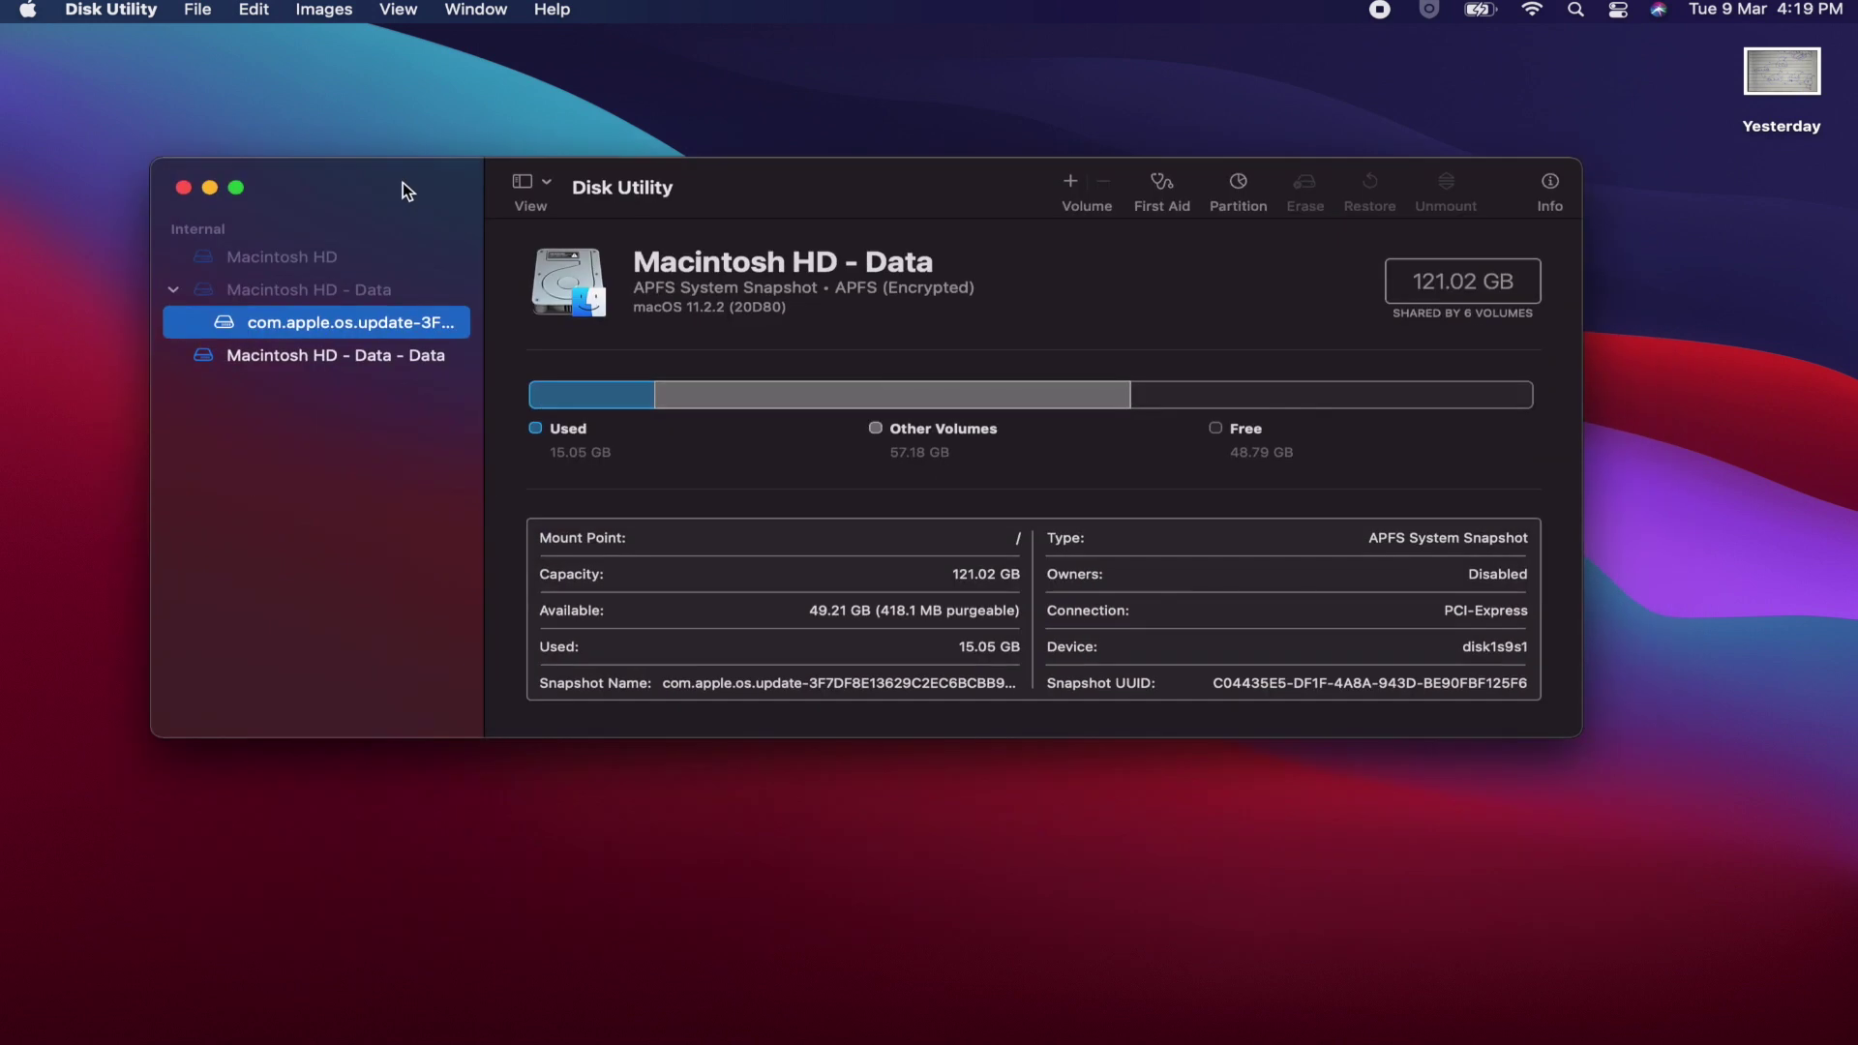
pyautogui.click(199, 12)
pyautogui.moveTo(213, 43)
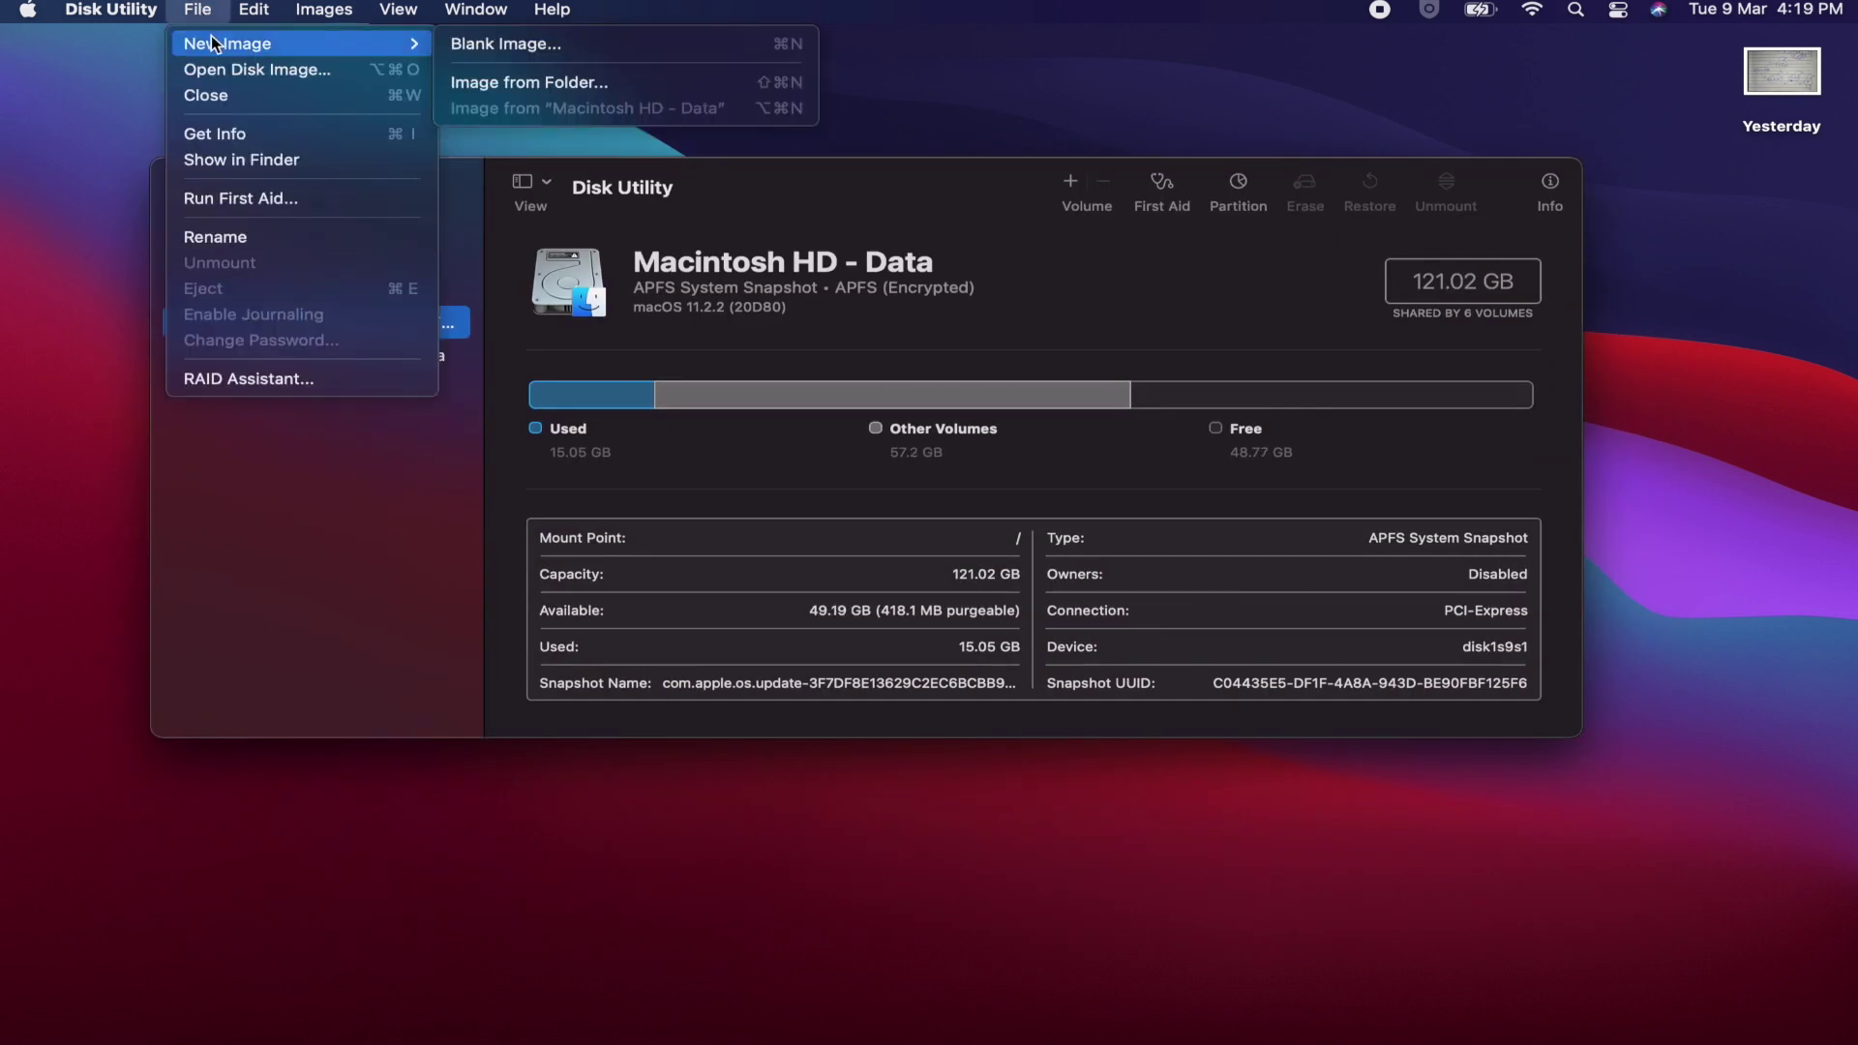
pyautogui.click(497, 83)
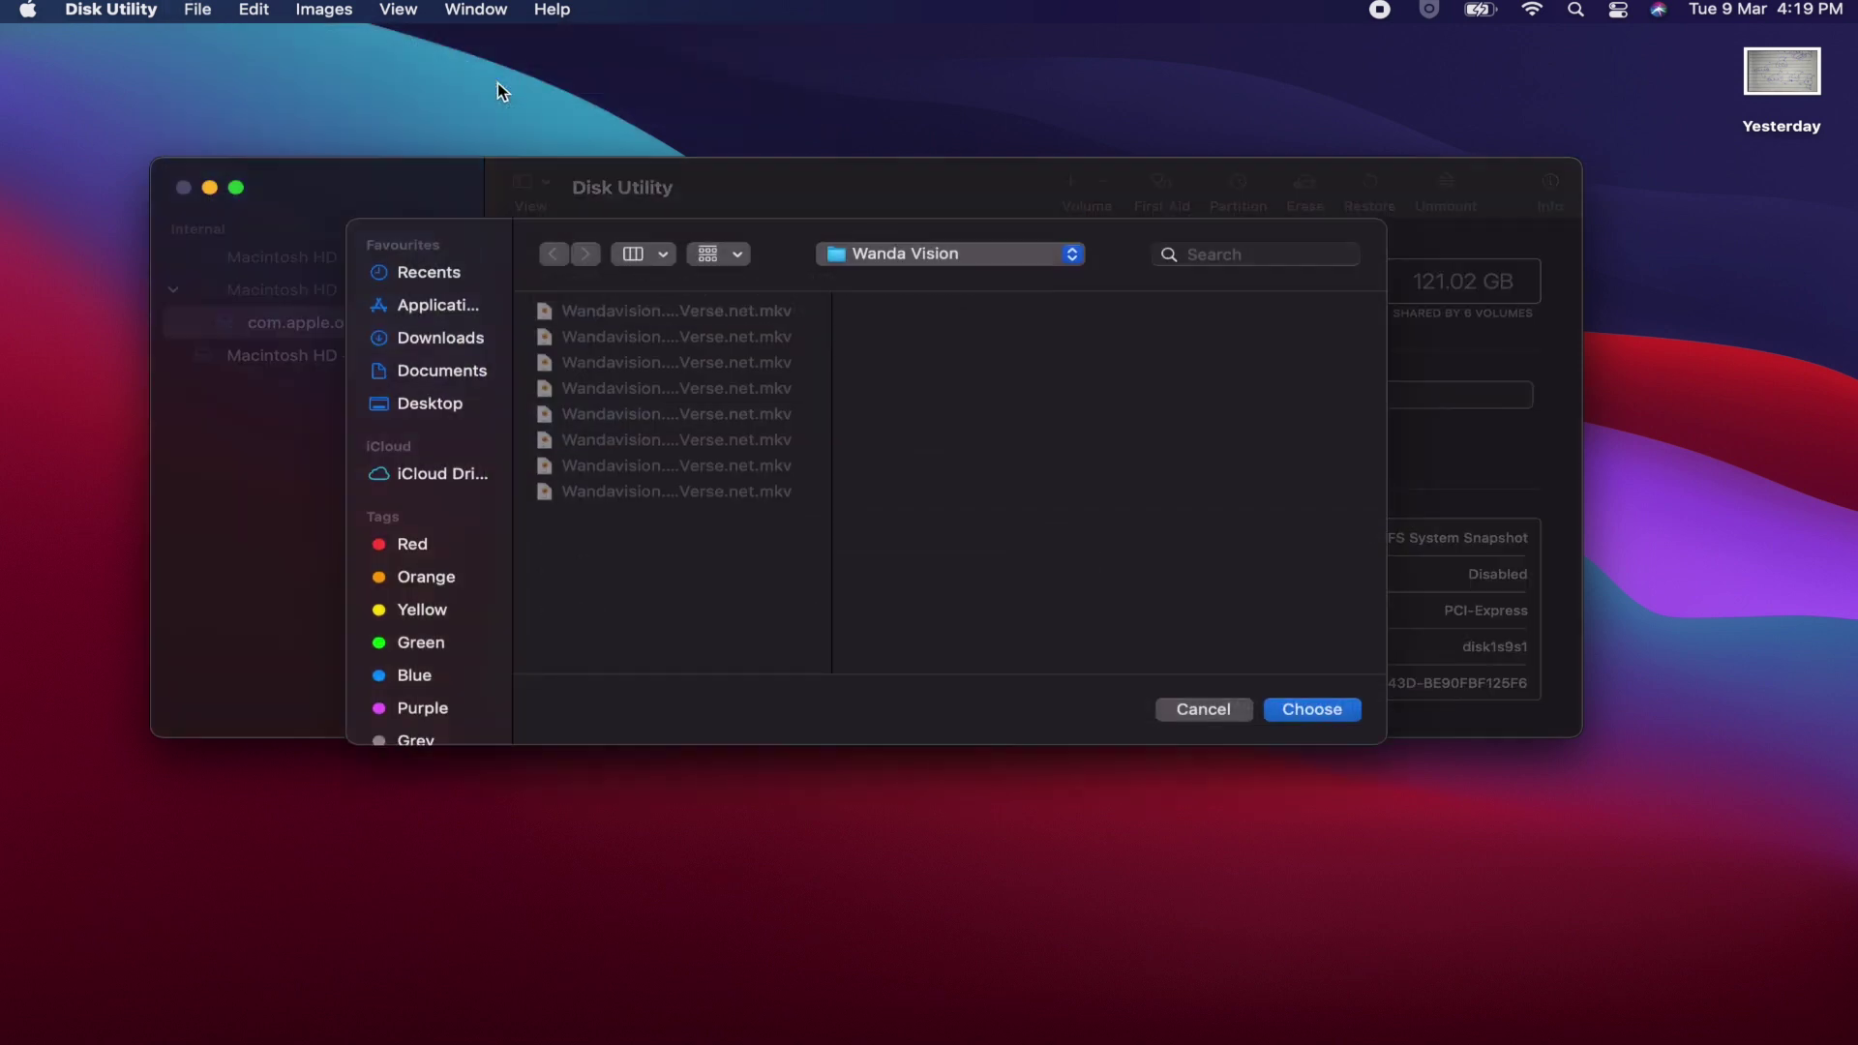
pyautogui.click(440, 337)
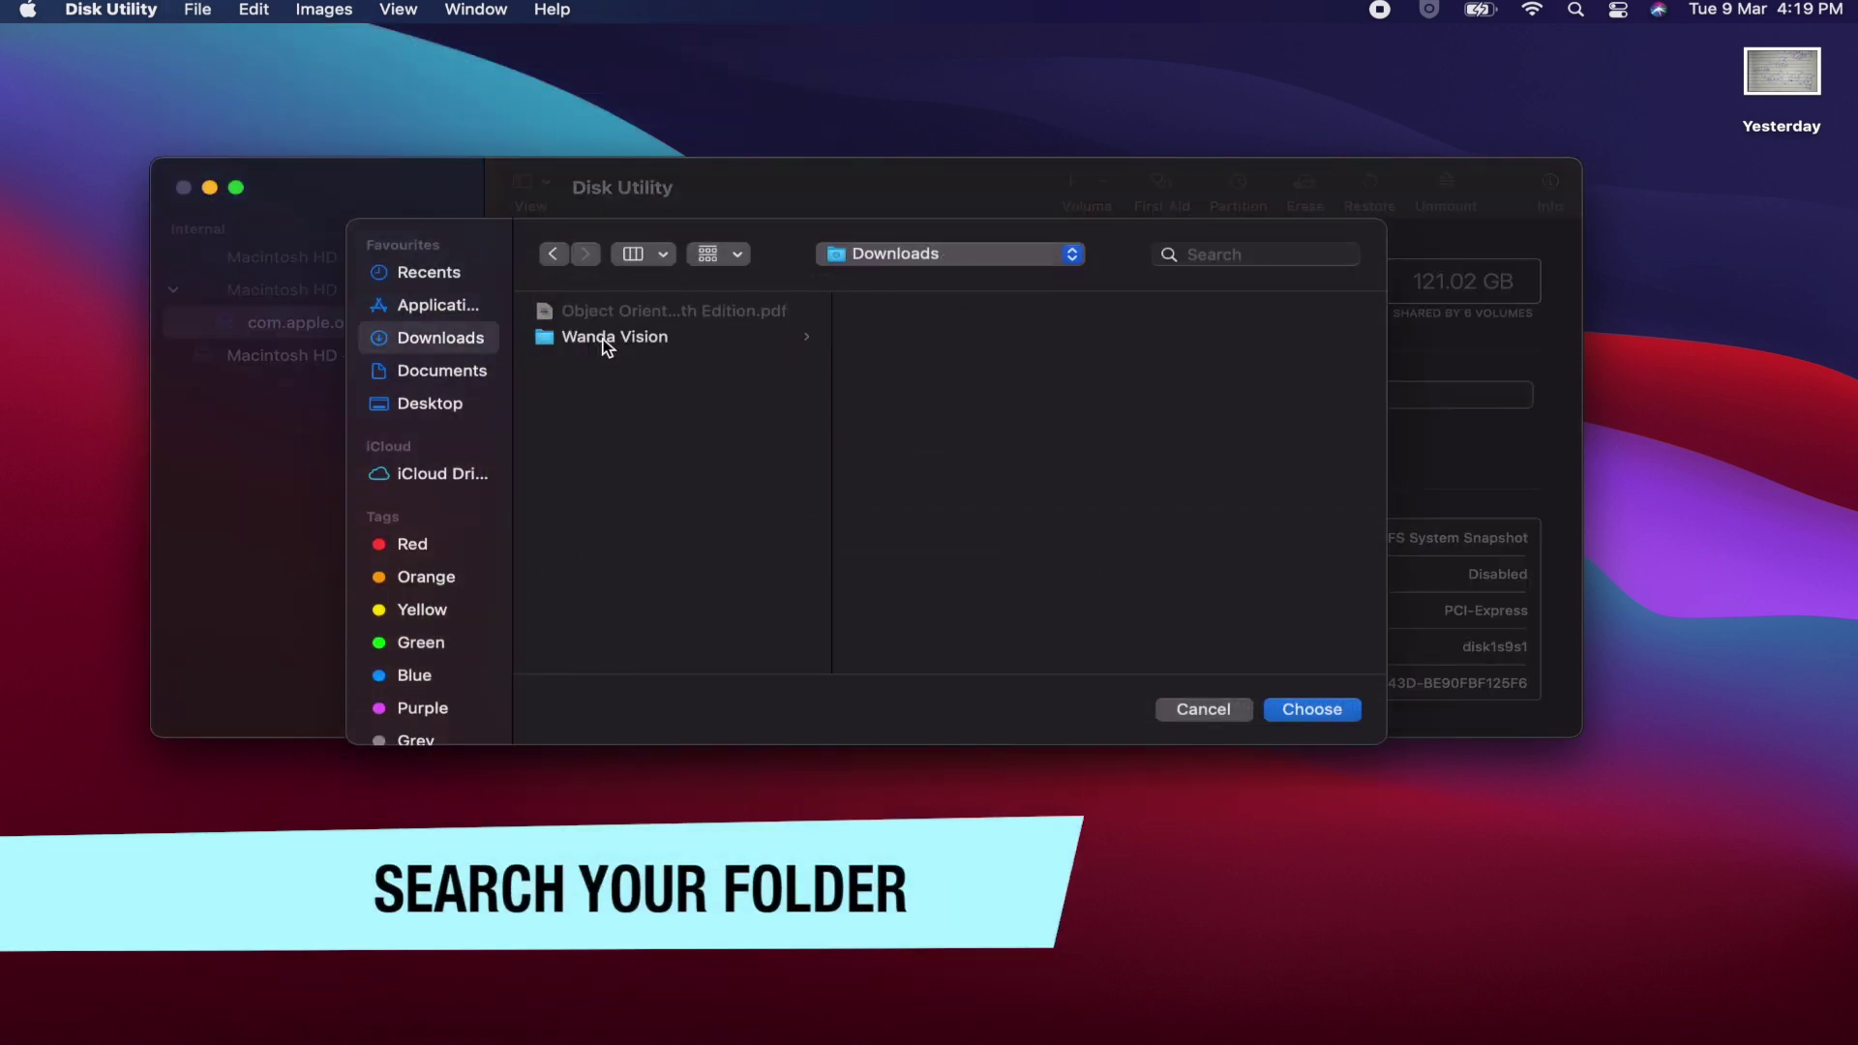
pyautogui.click(604, 338)
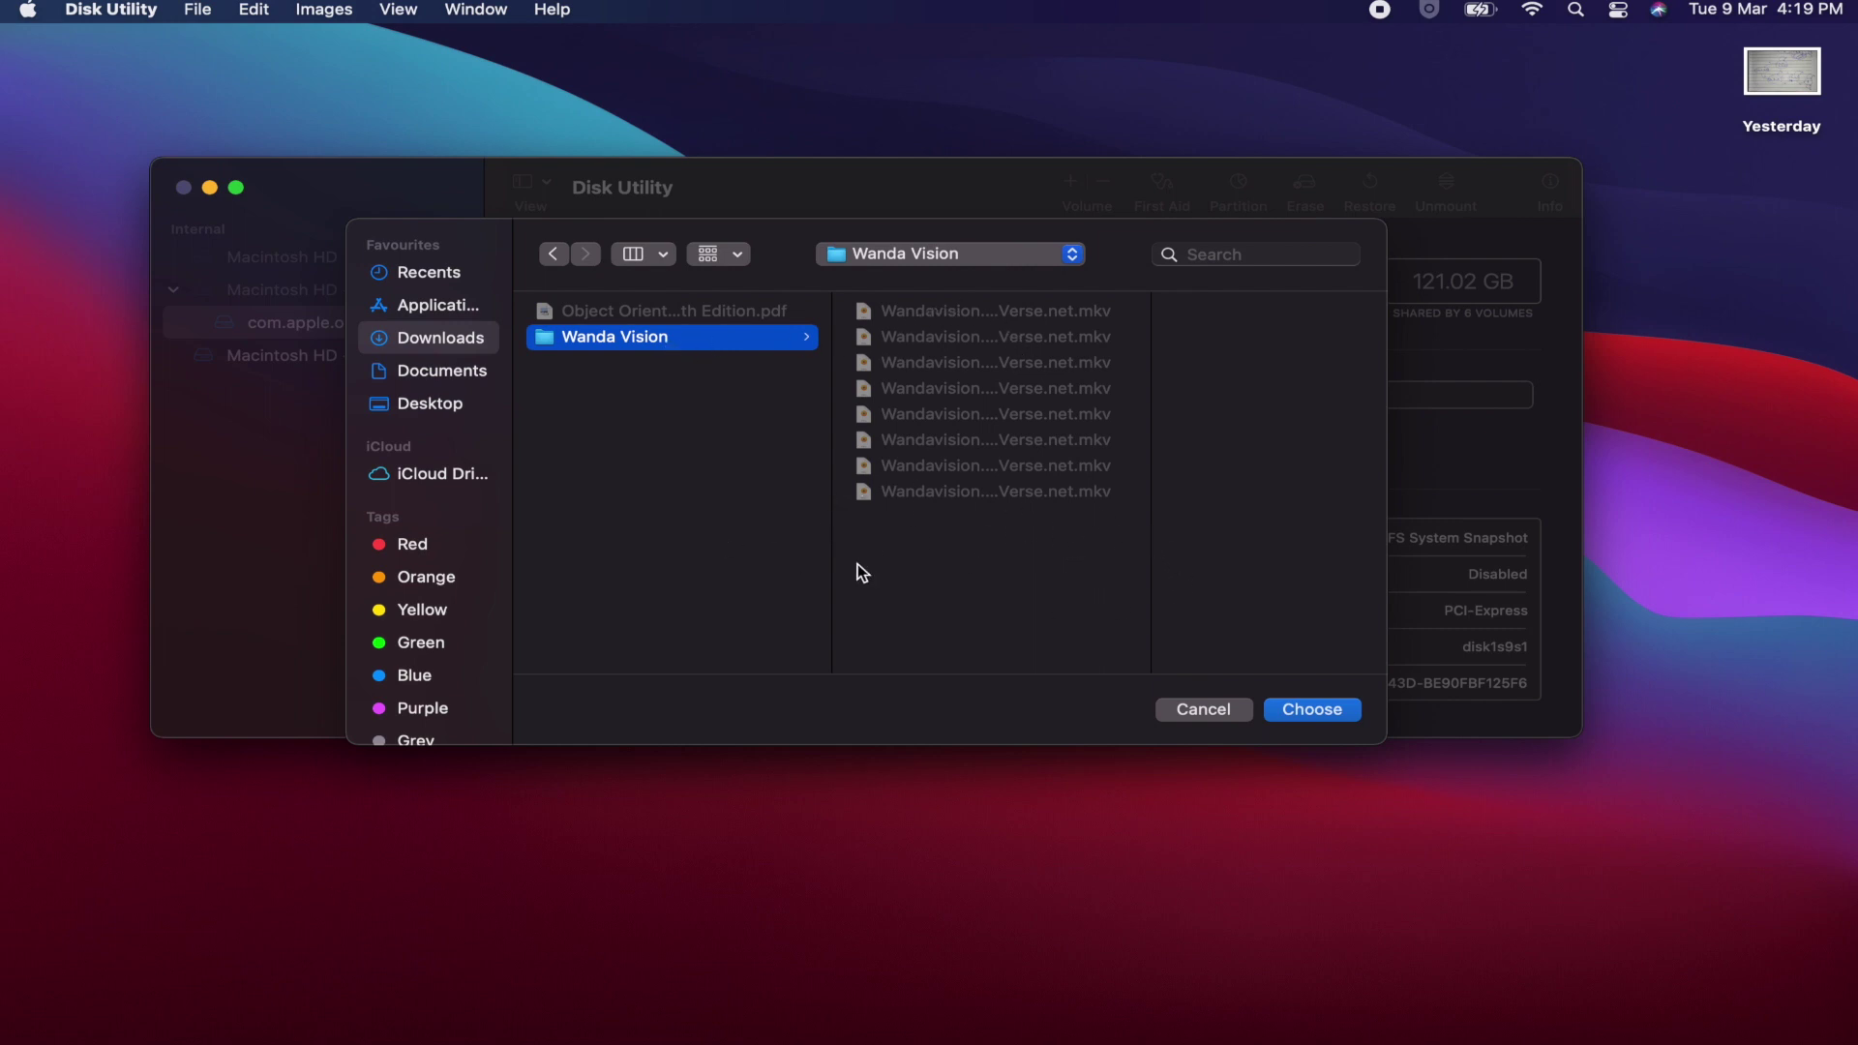
# Step: Confirm the source folder, name the image 'Wanda Vision (encrypted)', and pick 128-bit AES encryption
pyautogui.click(1297, 711)
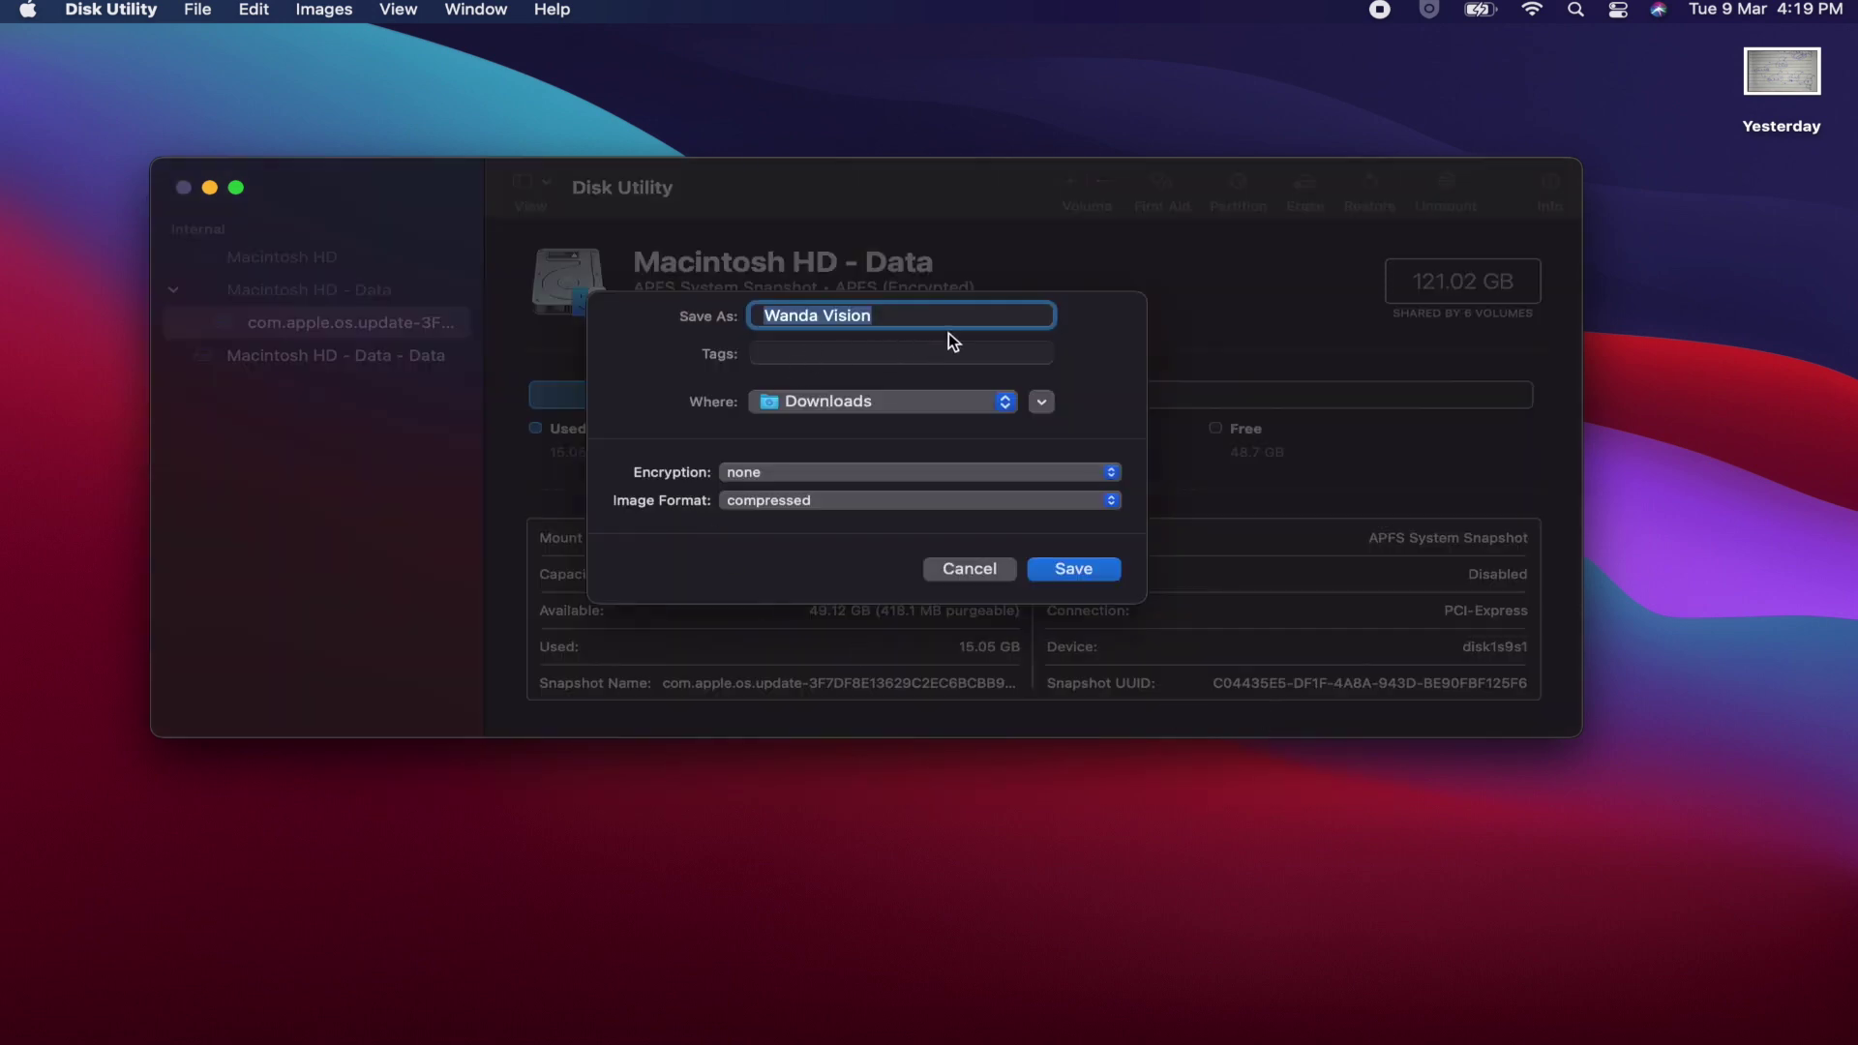
pyautogui.moveTo(932, 318); pyautogui.dragTo(753, 317)
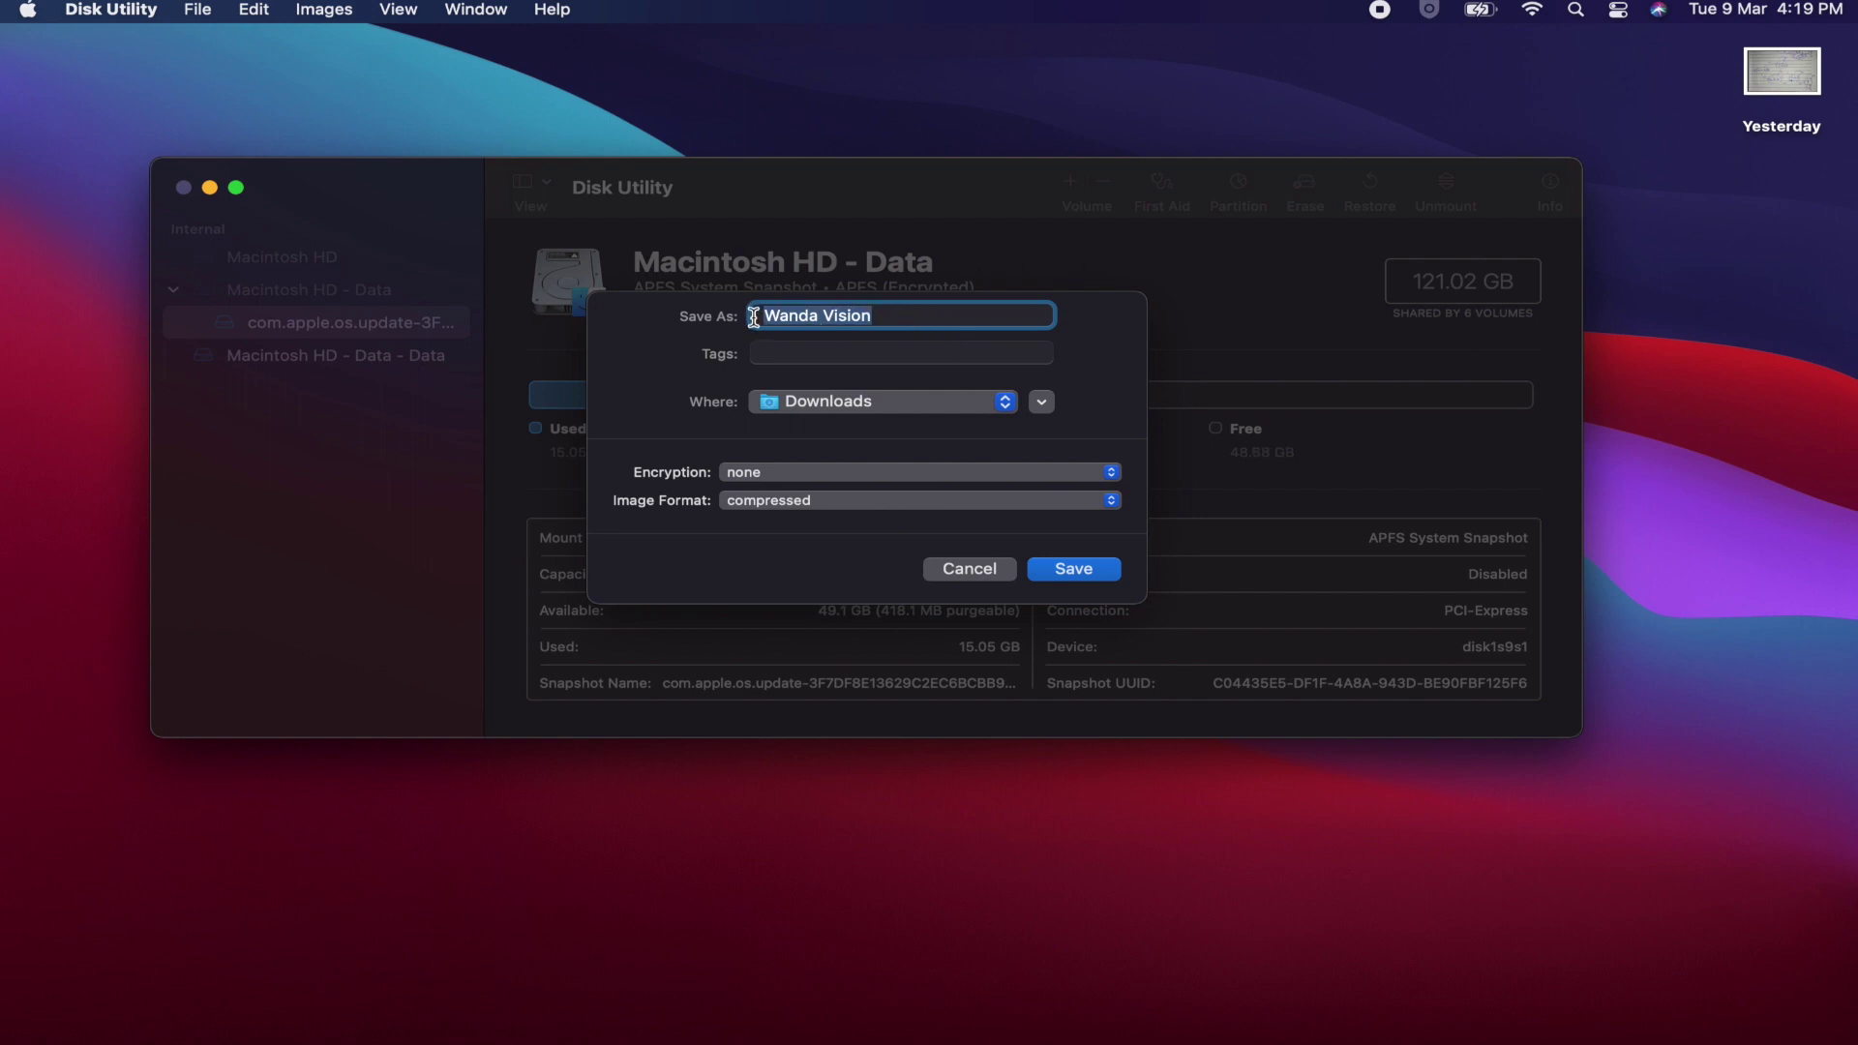
pyautogui.click(925, 317)
pyautogui.write('(encrypted')
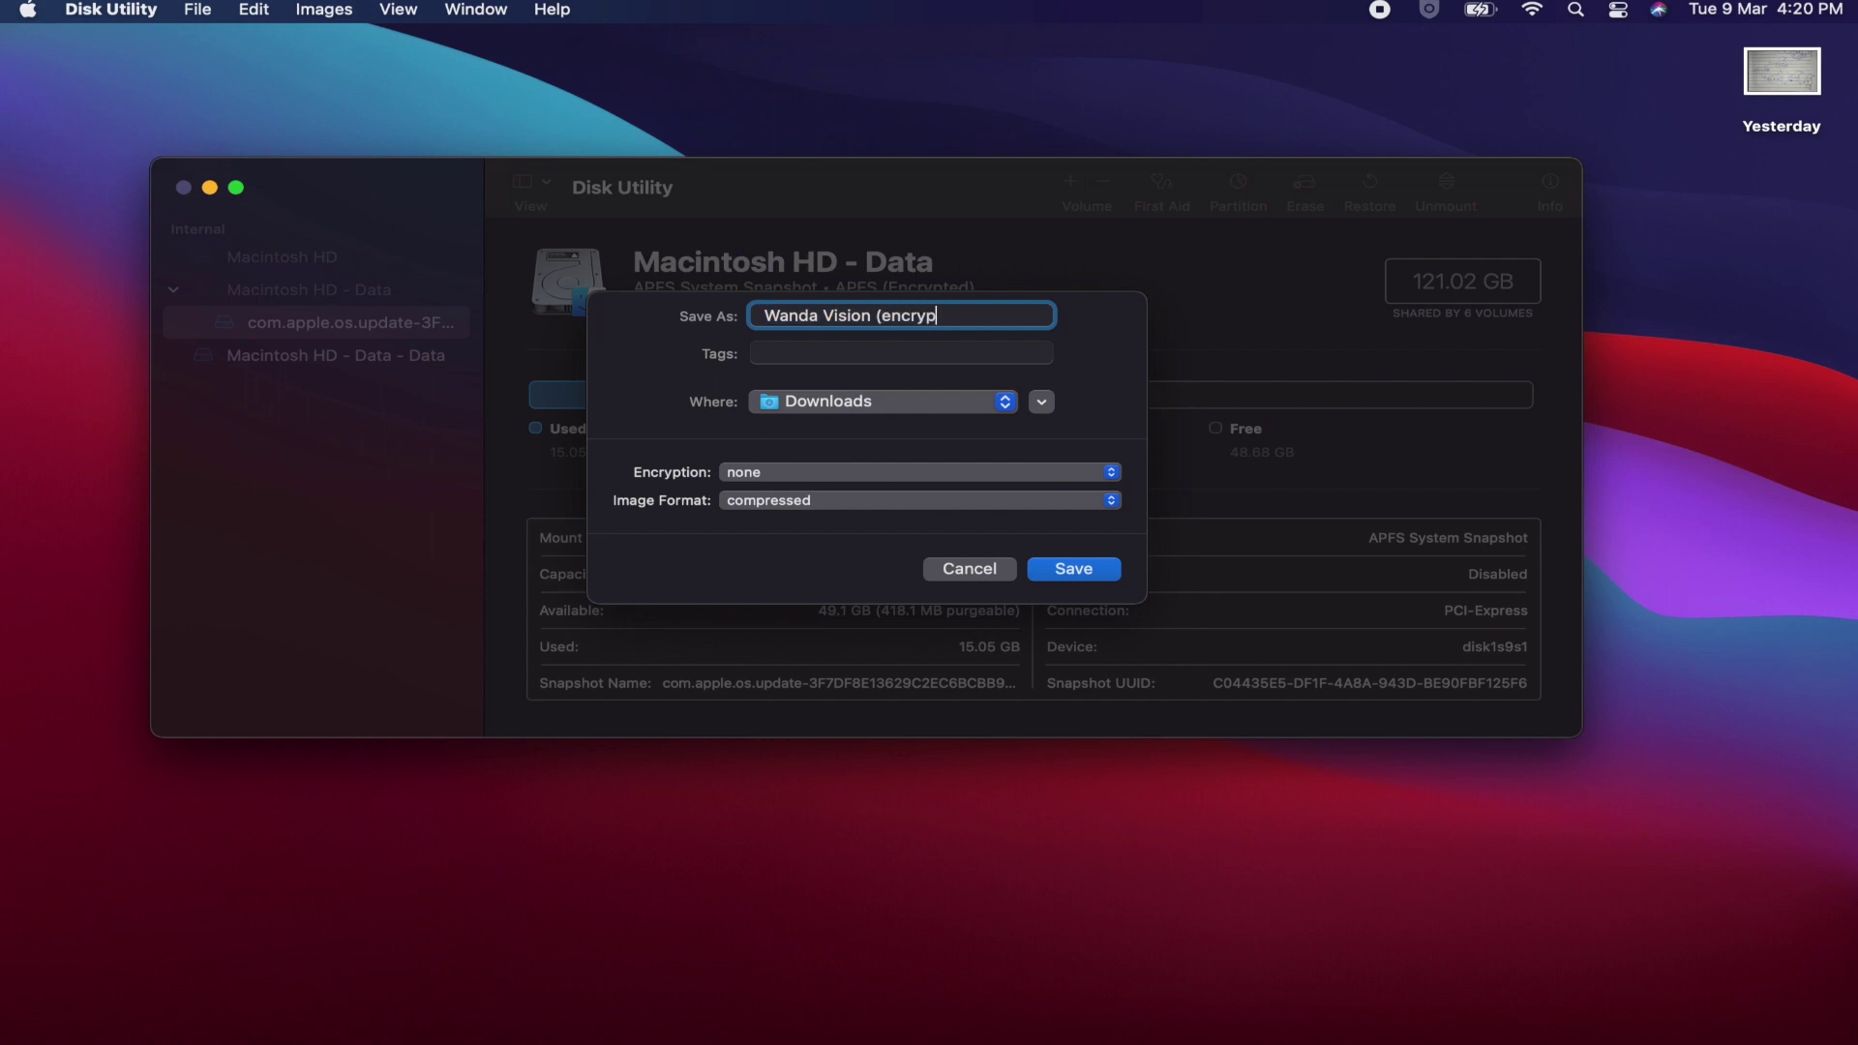
pyautogui.write(')')
pyautogui.click(795, 474)
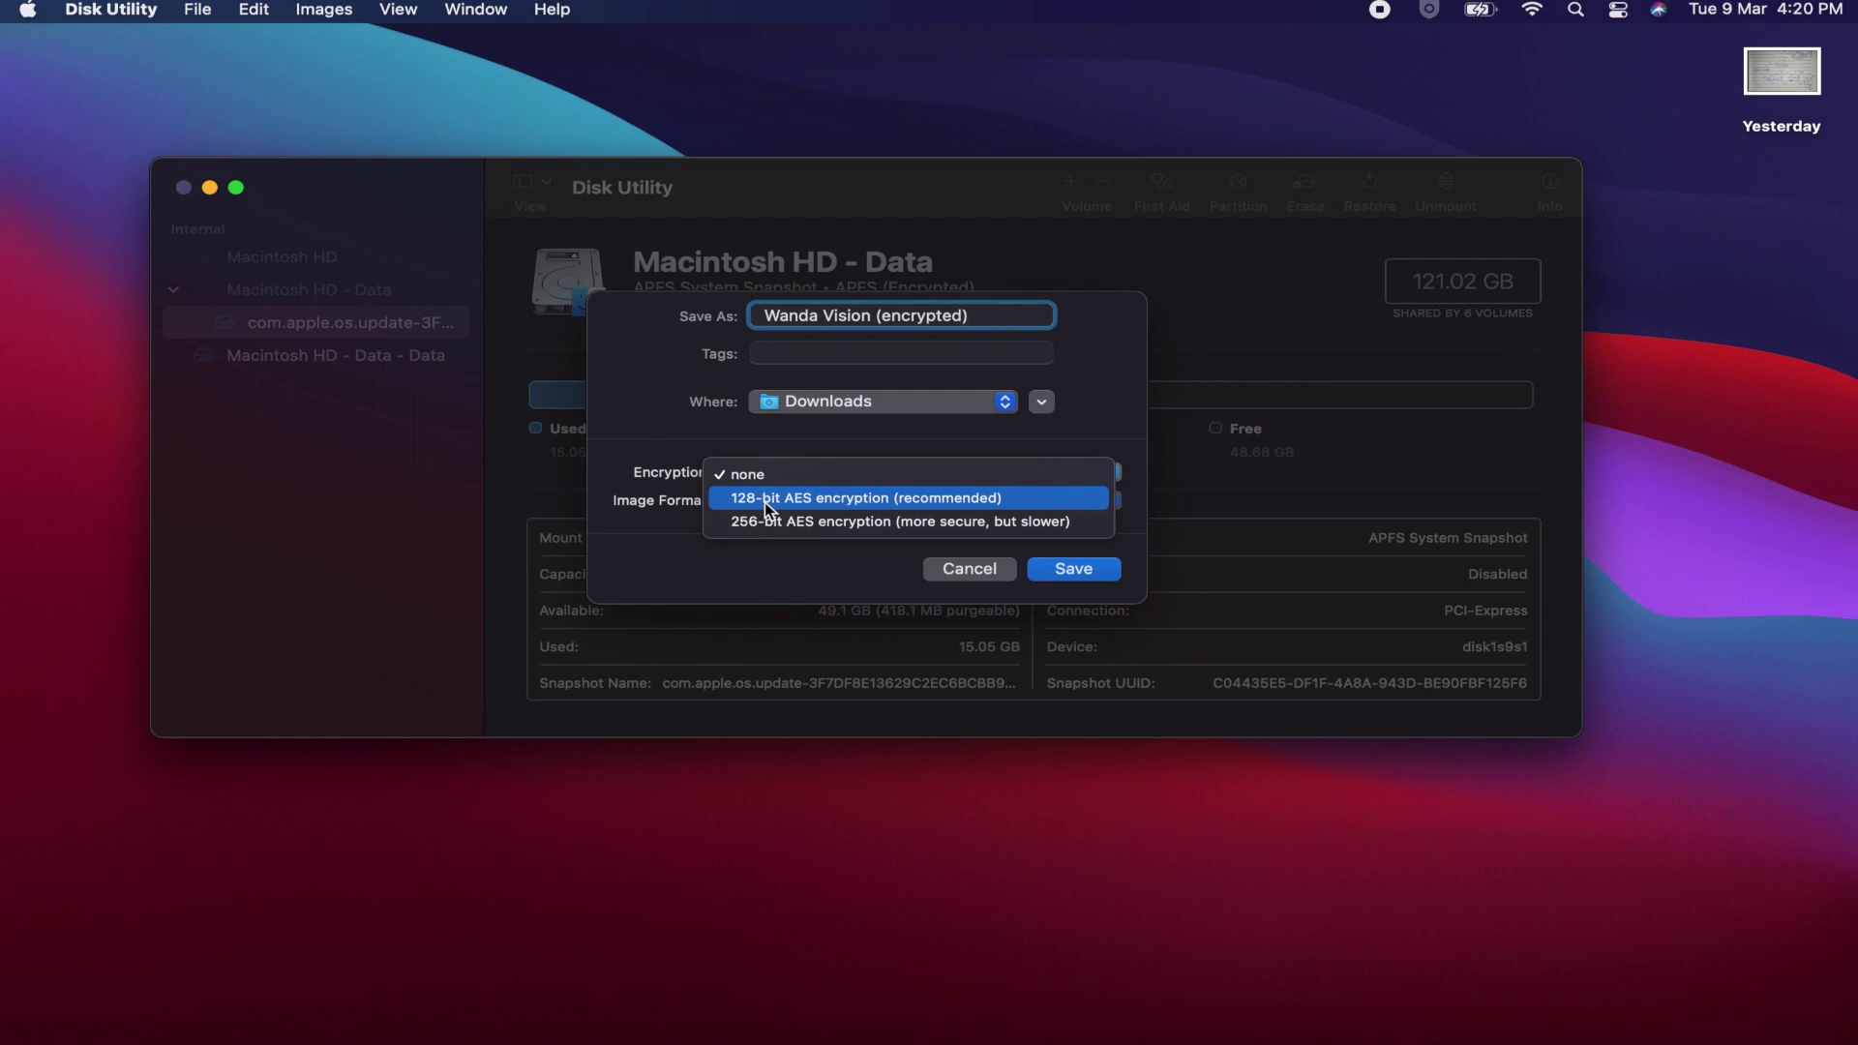
pyautogui.click(765, 502)
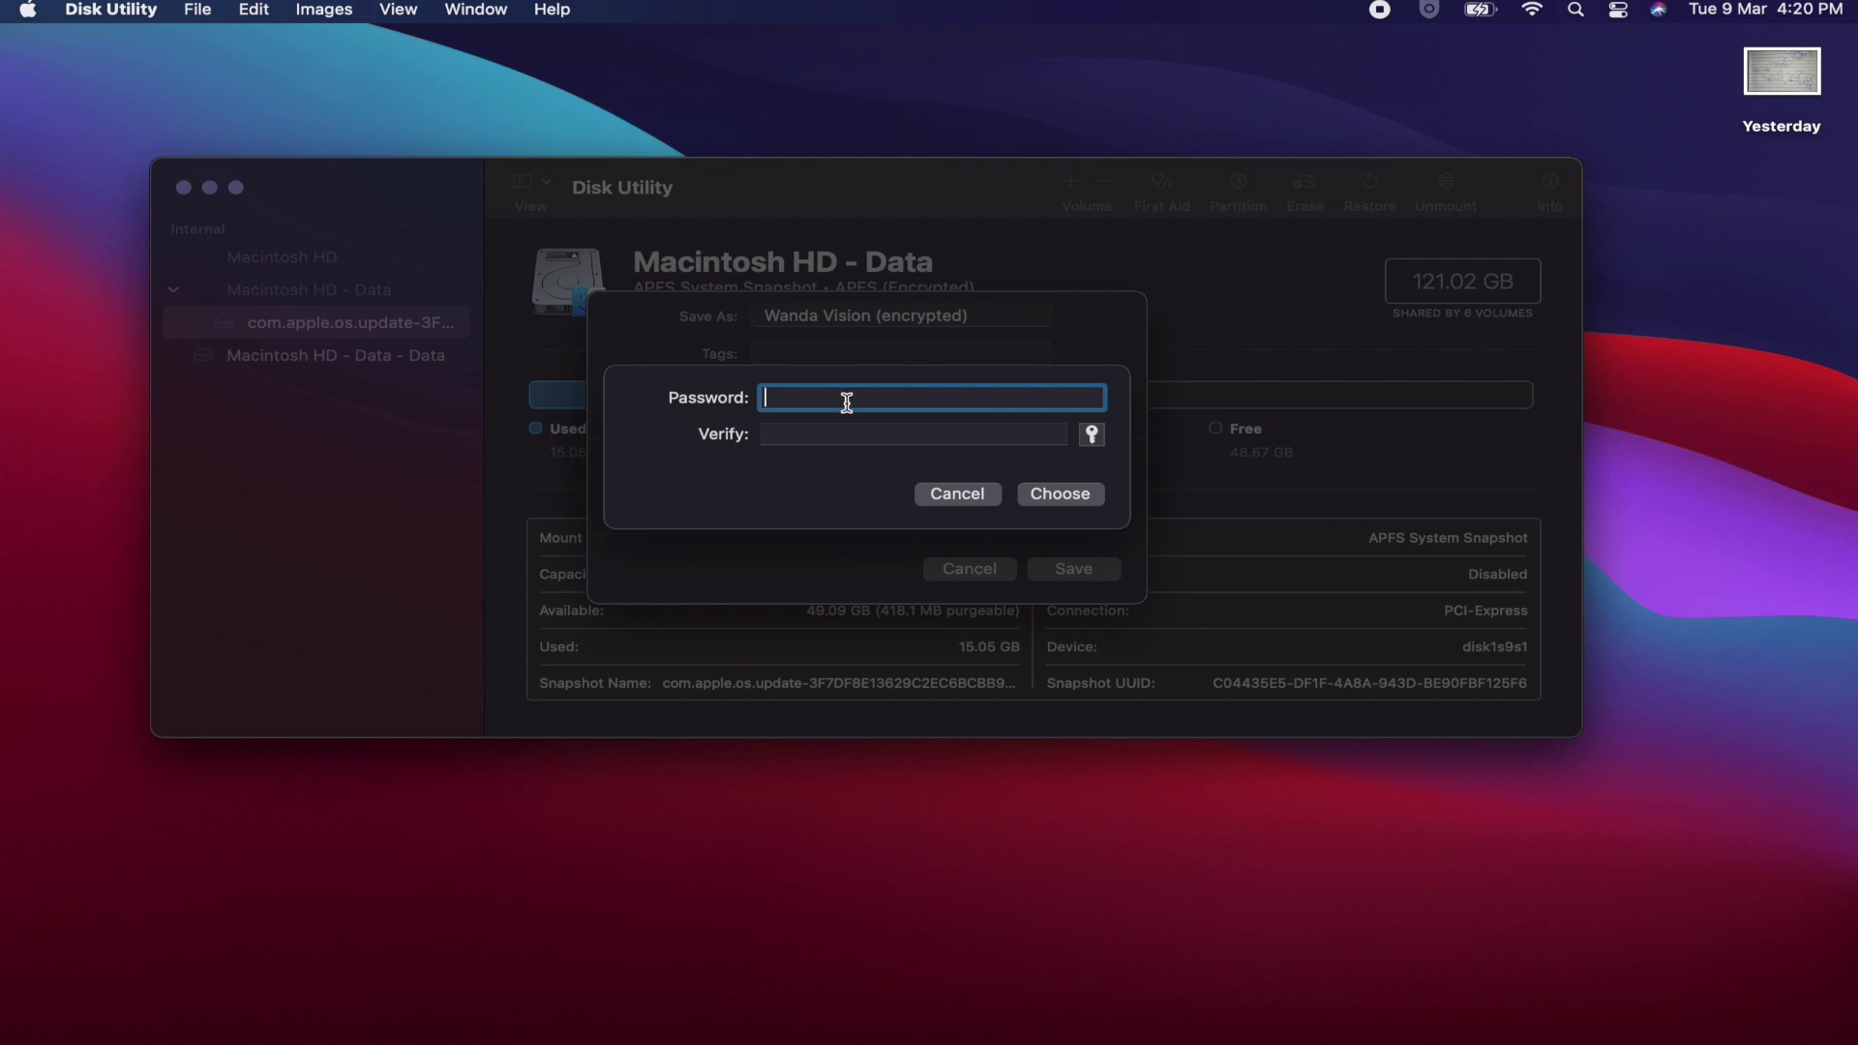
# Step: Enter the image password, then type it again in the Verify field
pyautogui.write('••••••••')
pyautogui.click(796, 434)
pyautogui.write('•')
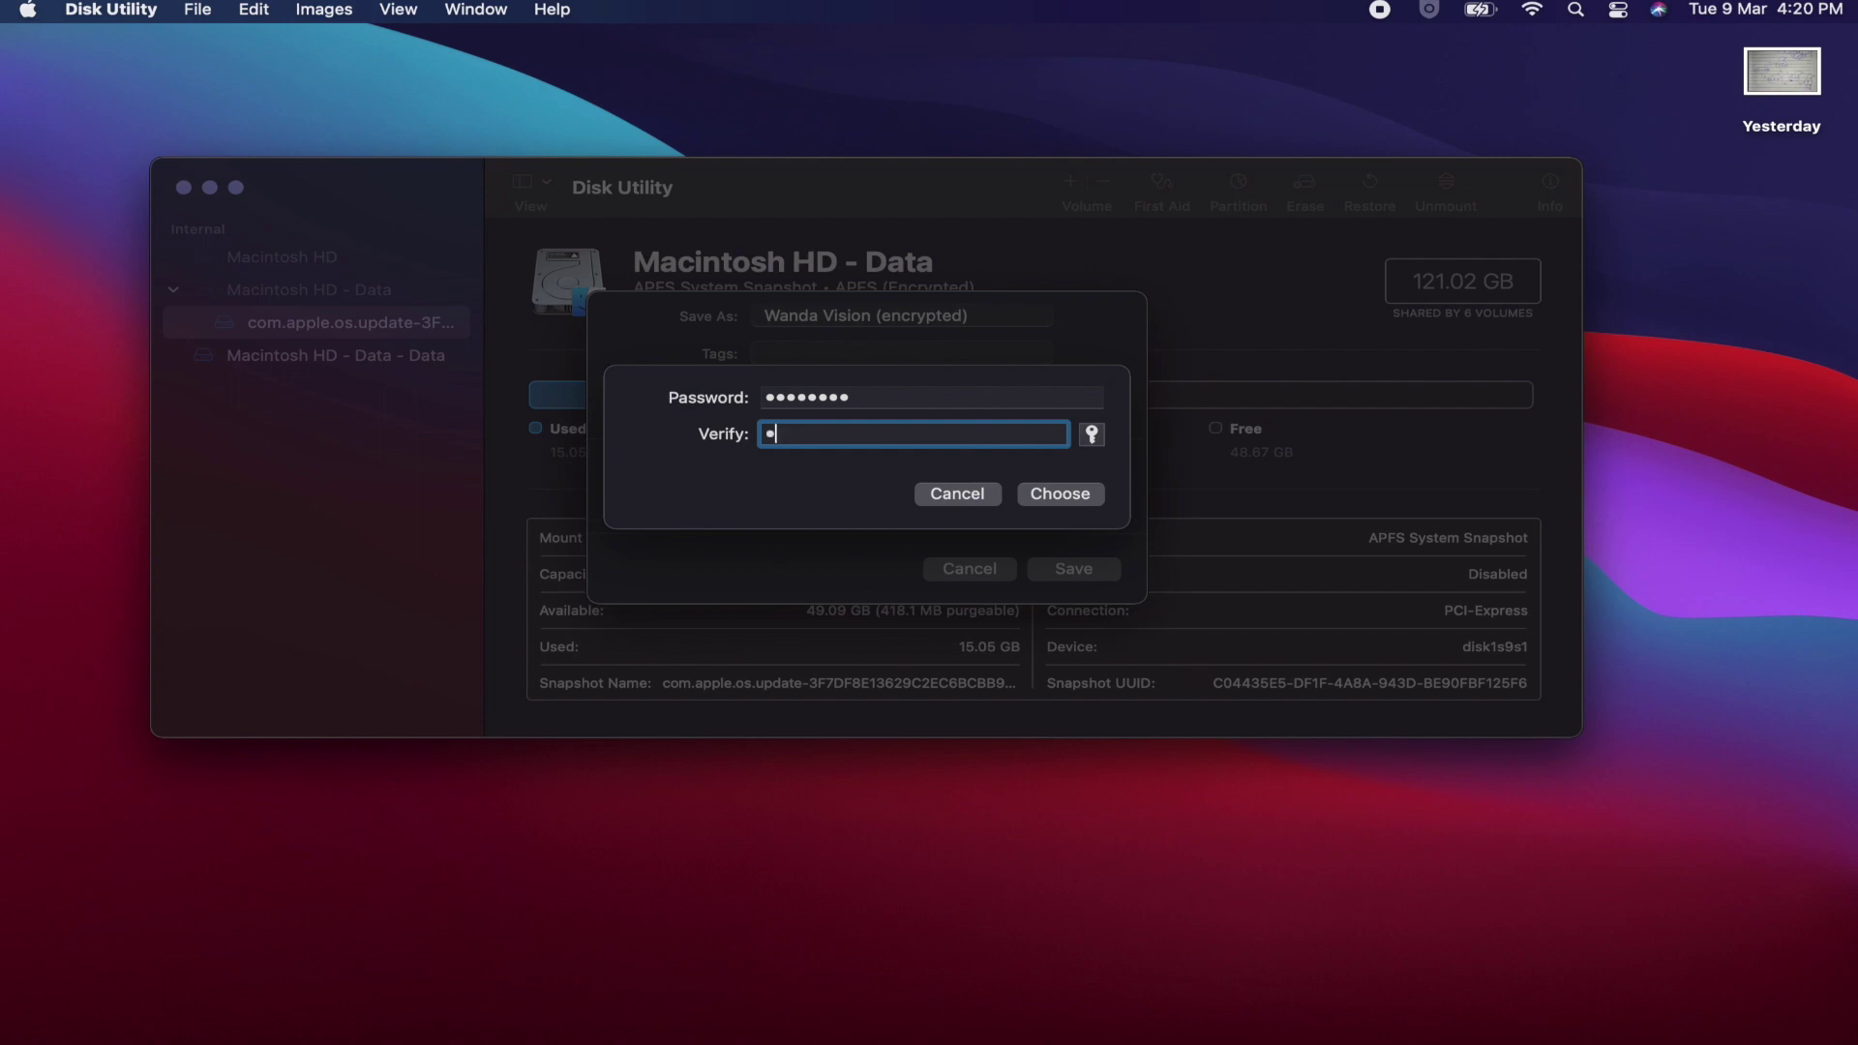
pyautogui.write('•••••••')
# Step: Accept the password and change Image Format from compressed to read/write
pyautogui.click(1070, 491)
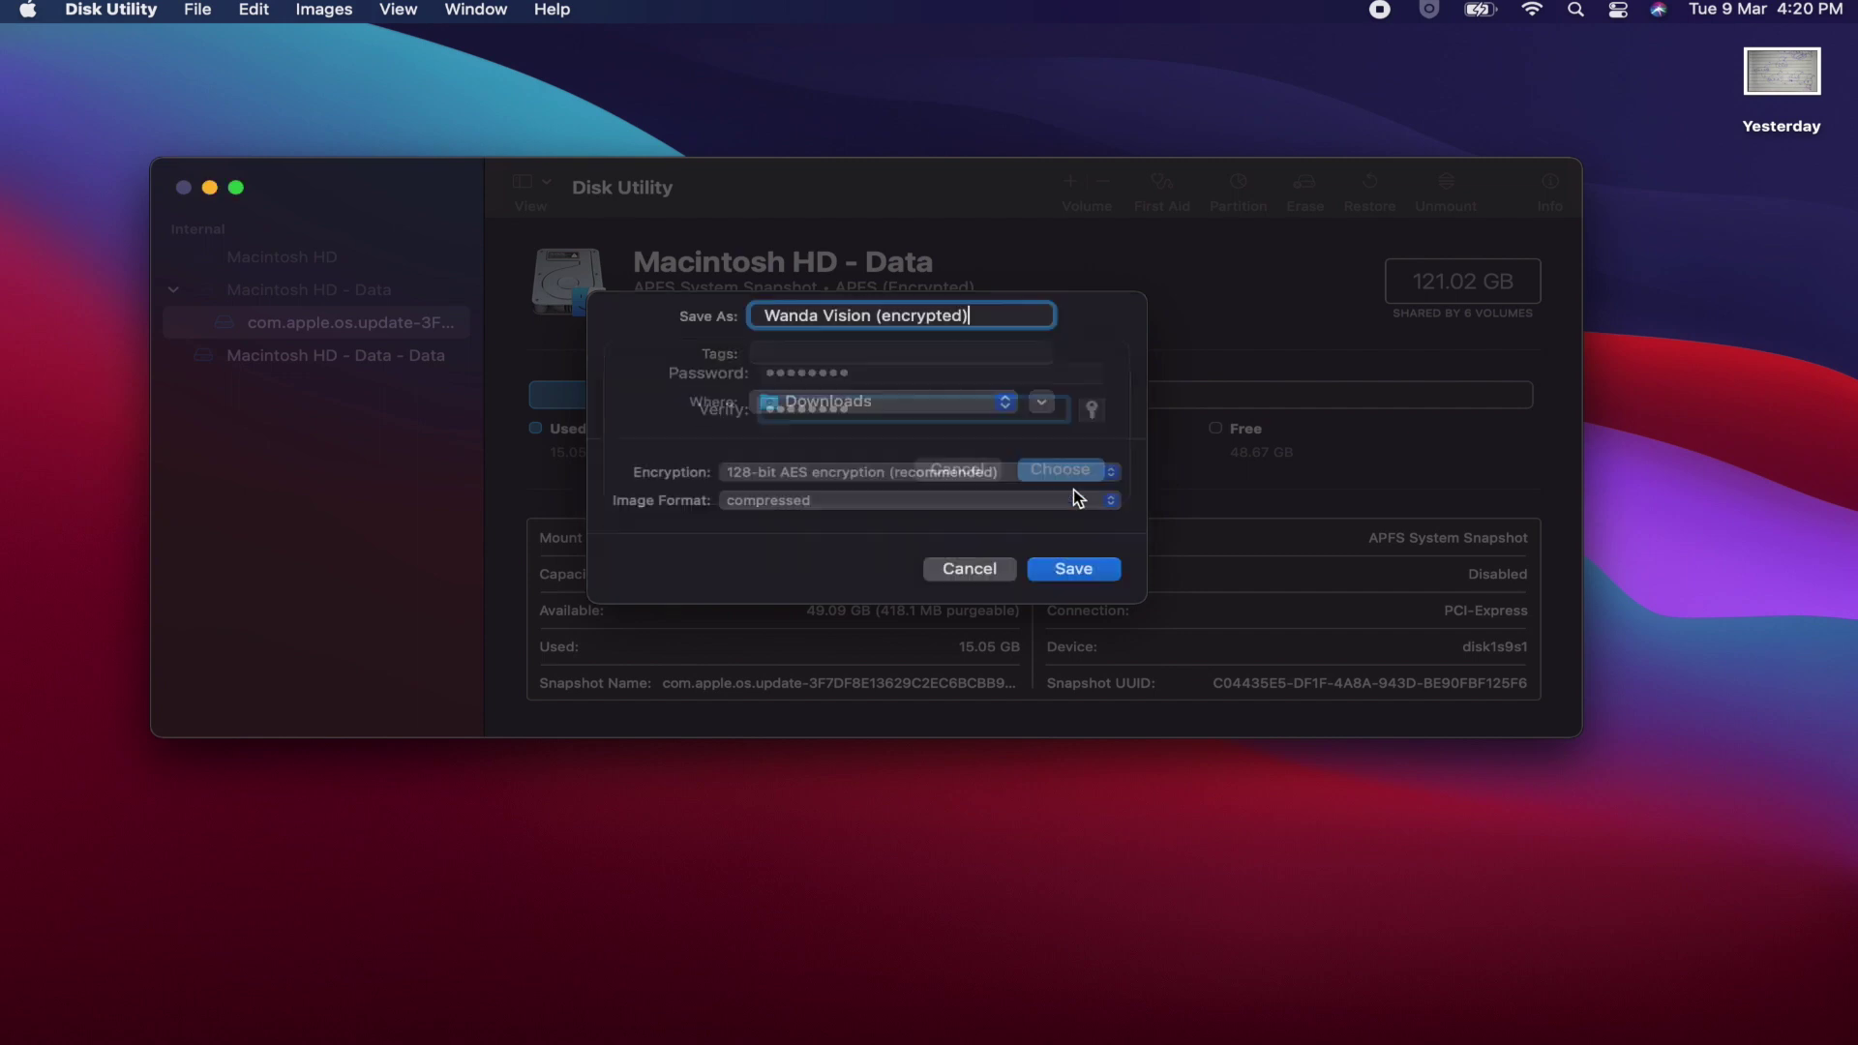
pyautogui.click(840, 500)
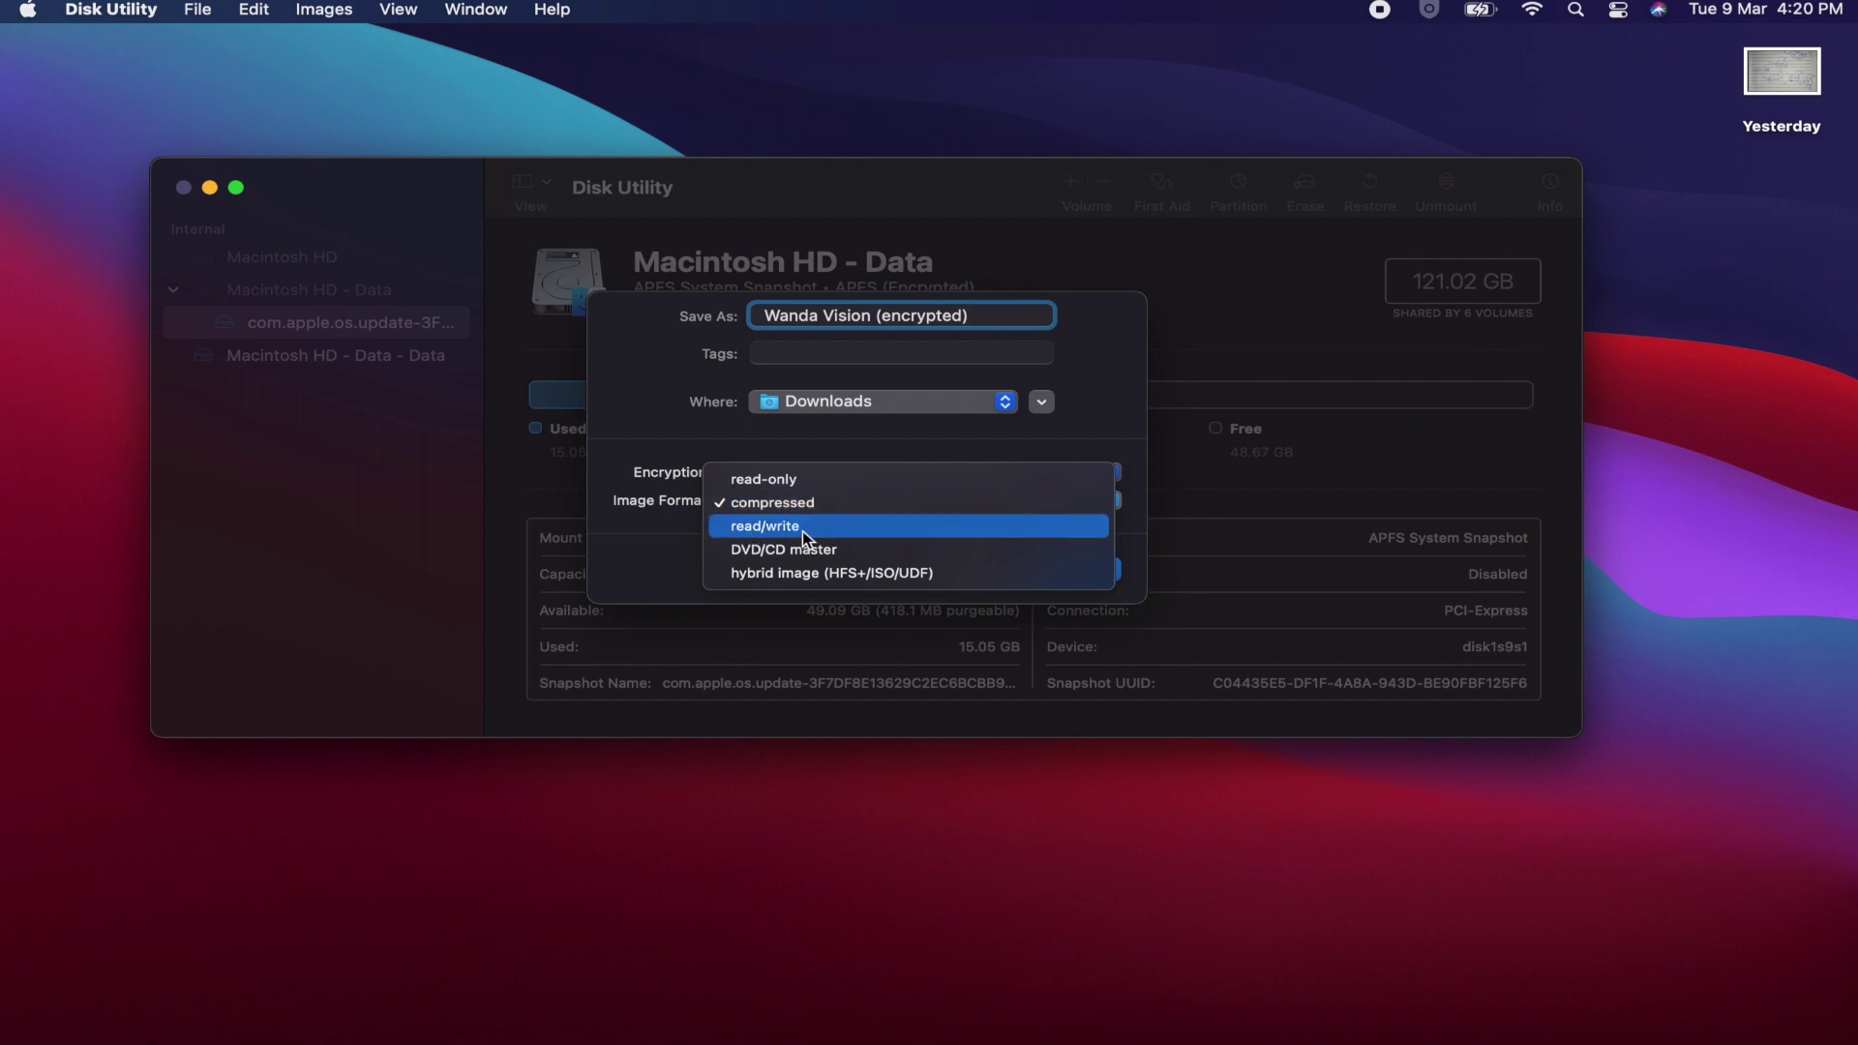
pyautogui.click(804, 530)
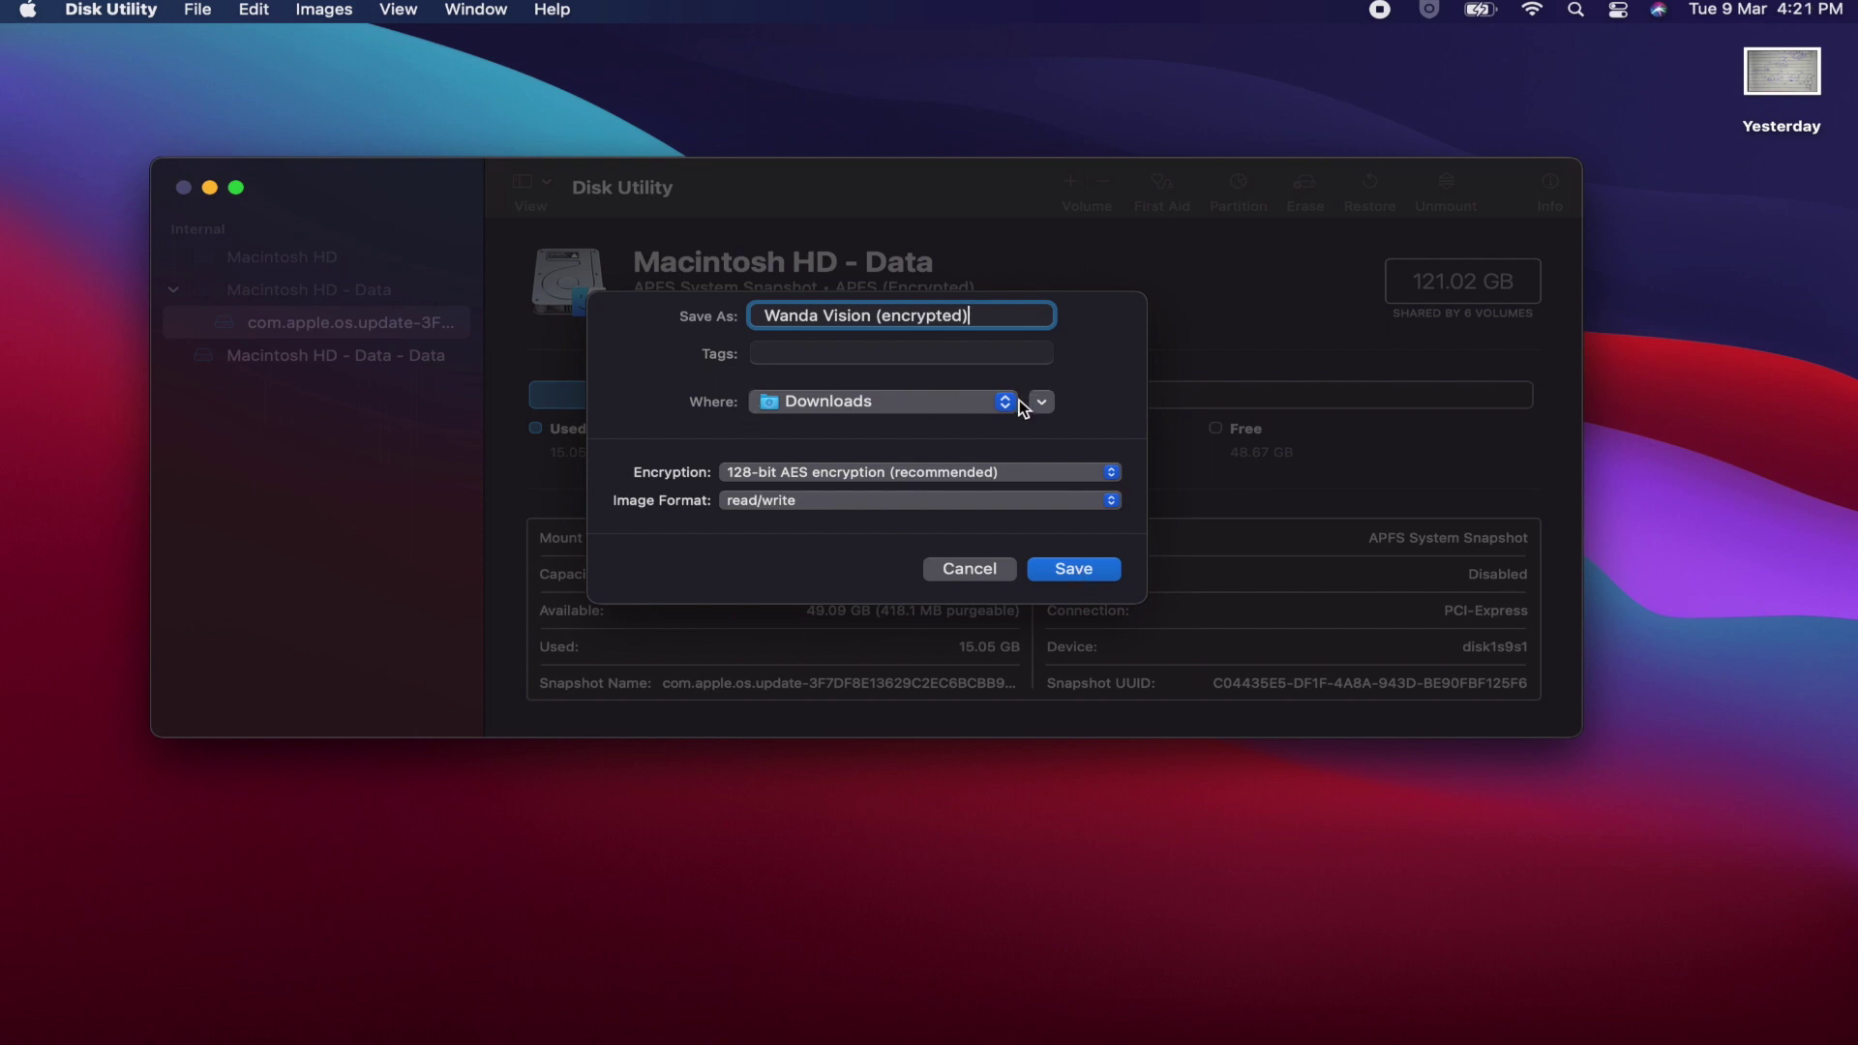
# Step: Save the encrypted image to Downloads and dismiss the 'Operation successful' notice
pyautogui.click(1066, 571)
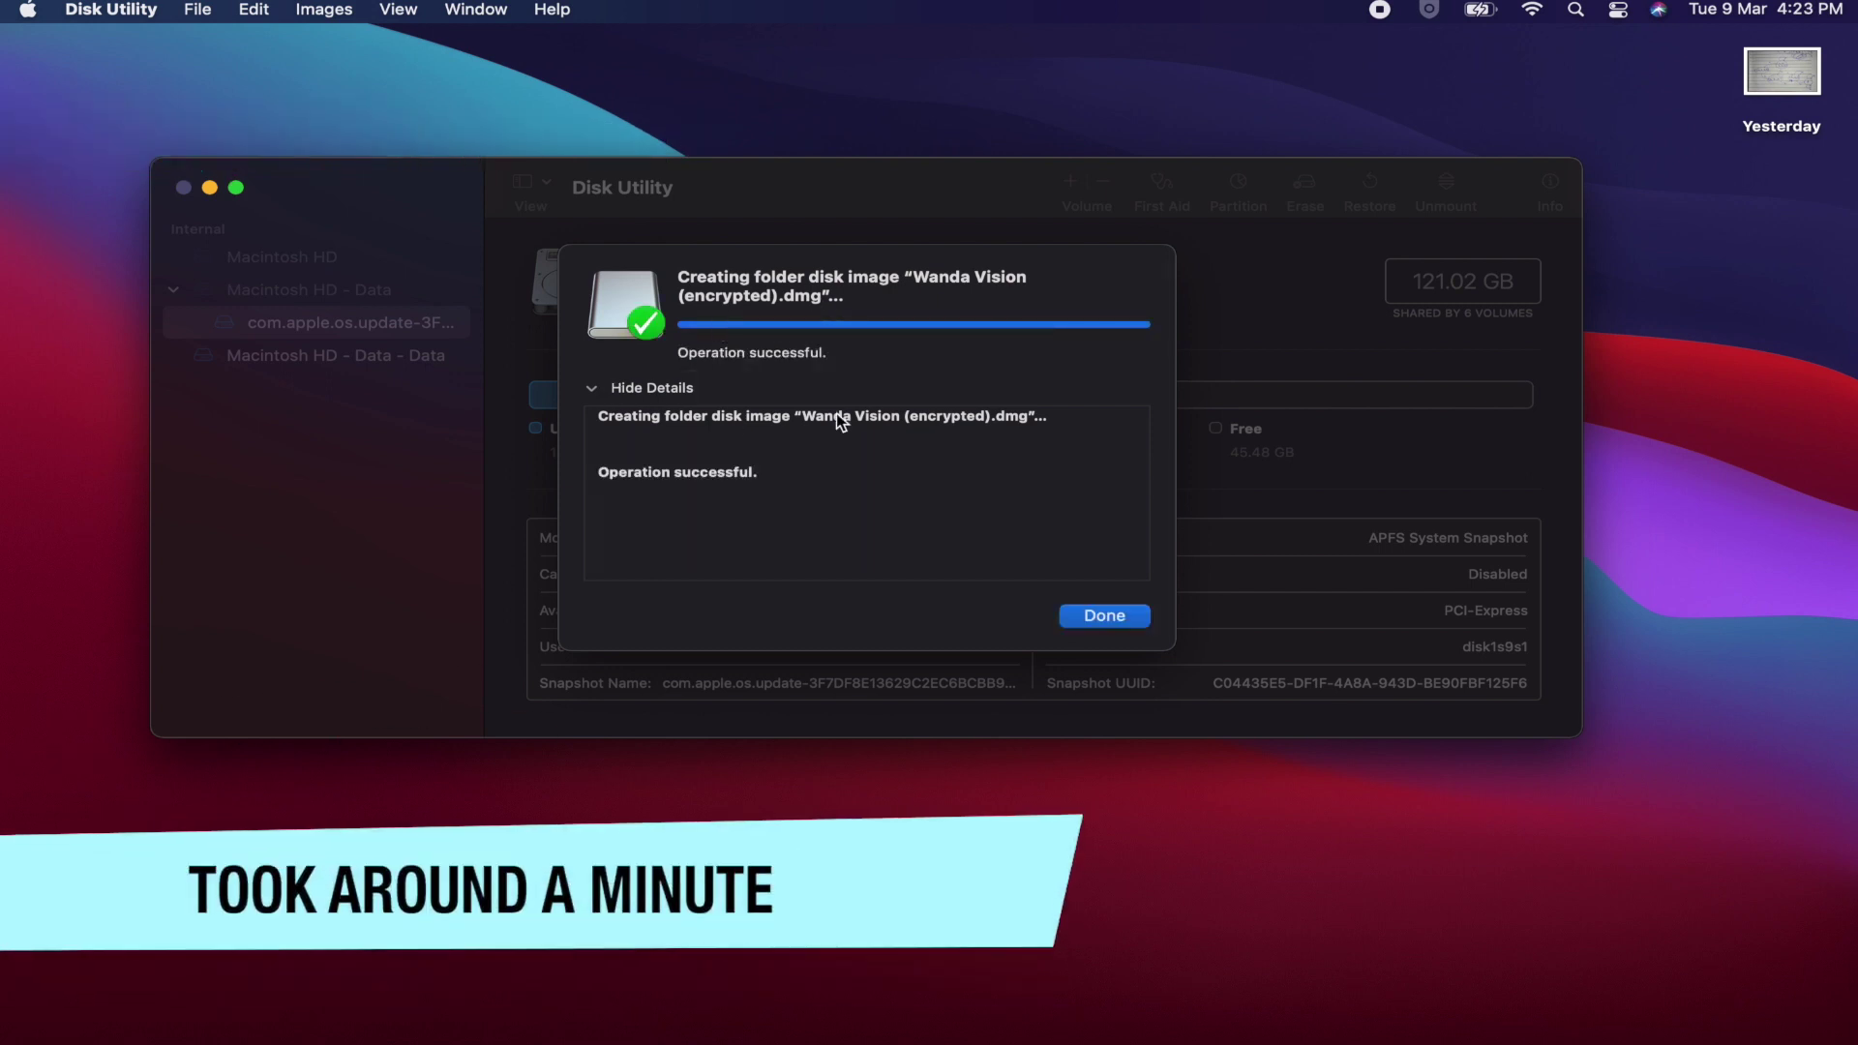
pyautogui.click(1100, 616)
# Step: Close Disk Utility and show Downloads in a new Finder window
pyautogui.click(183, 189)
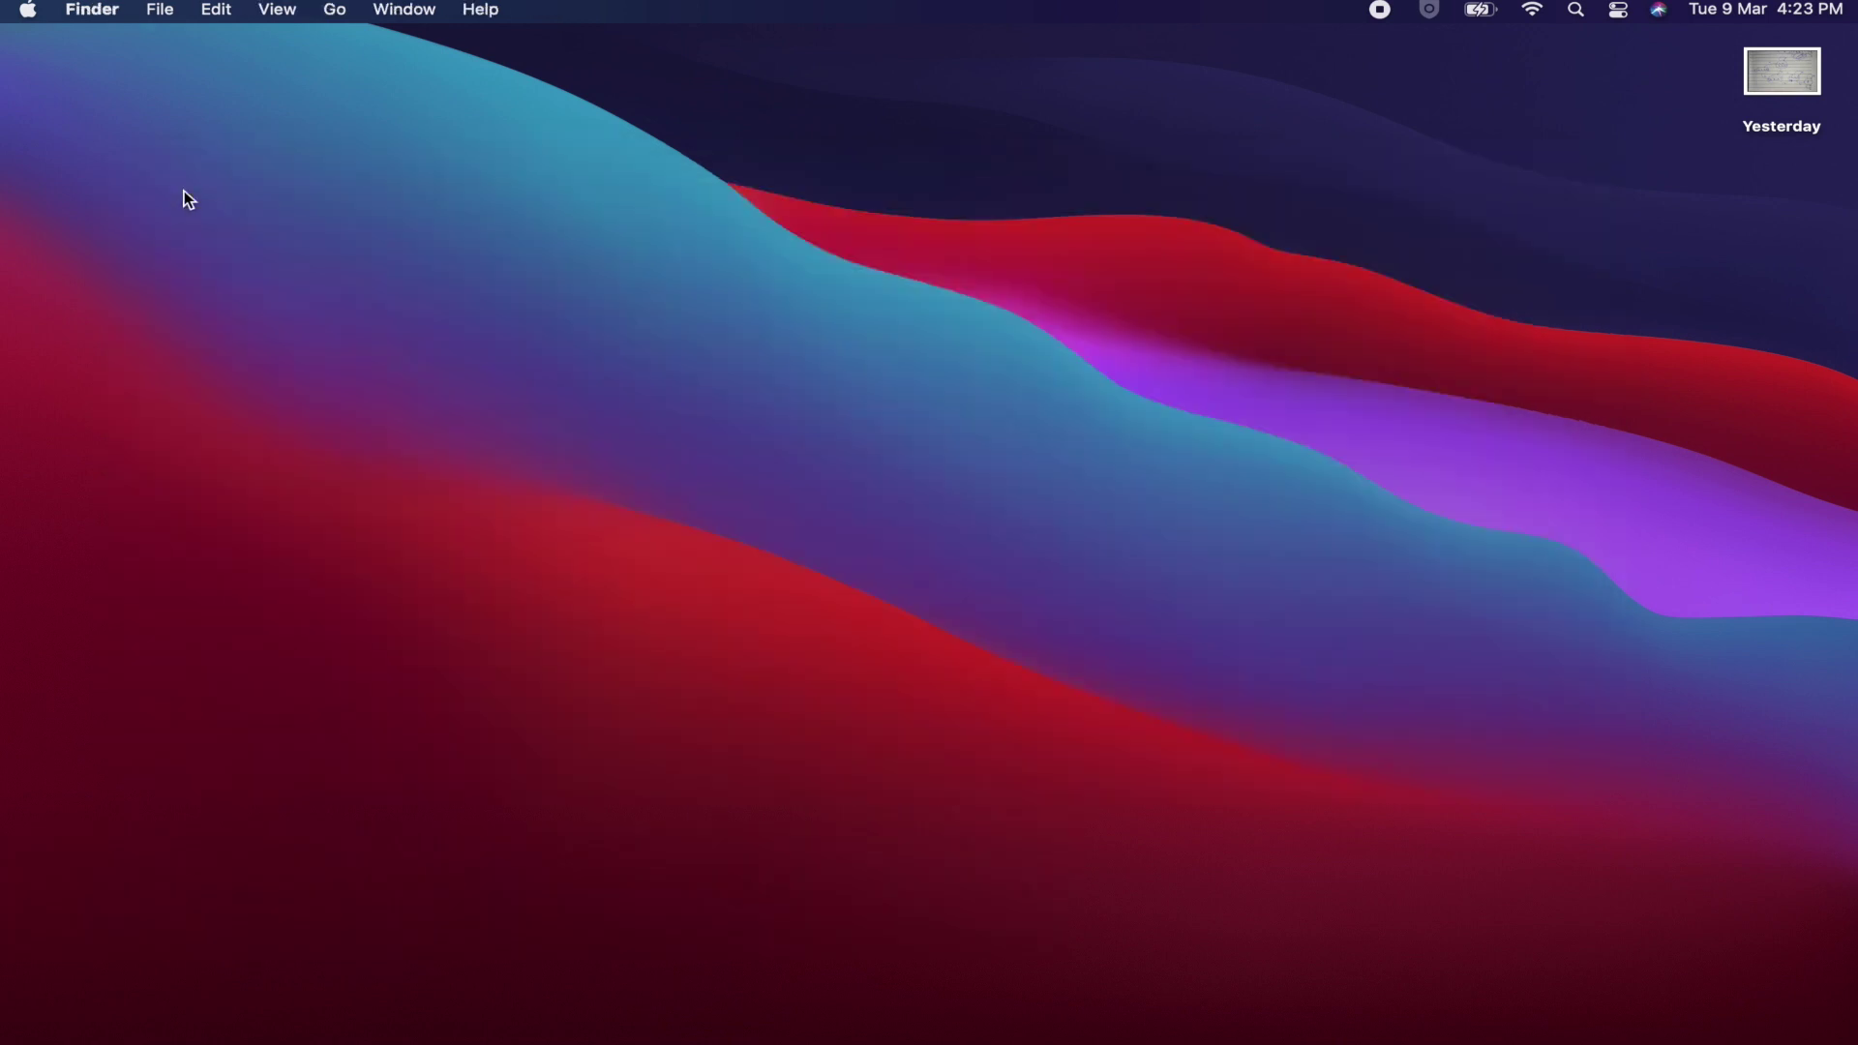
pyautogui.press('super+n')
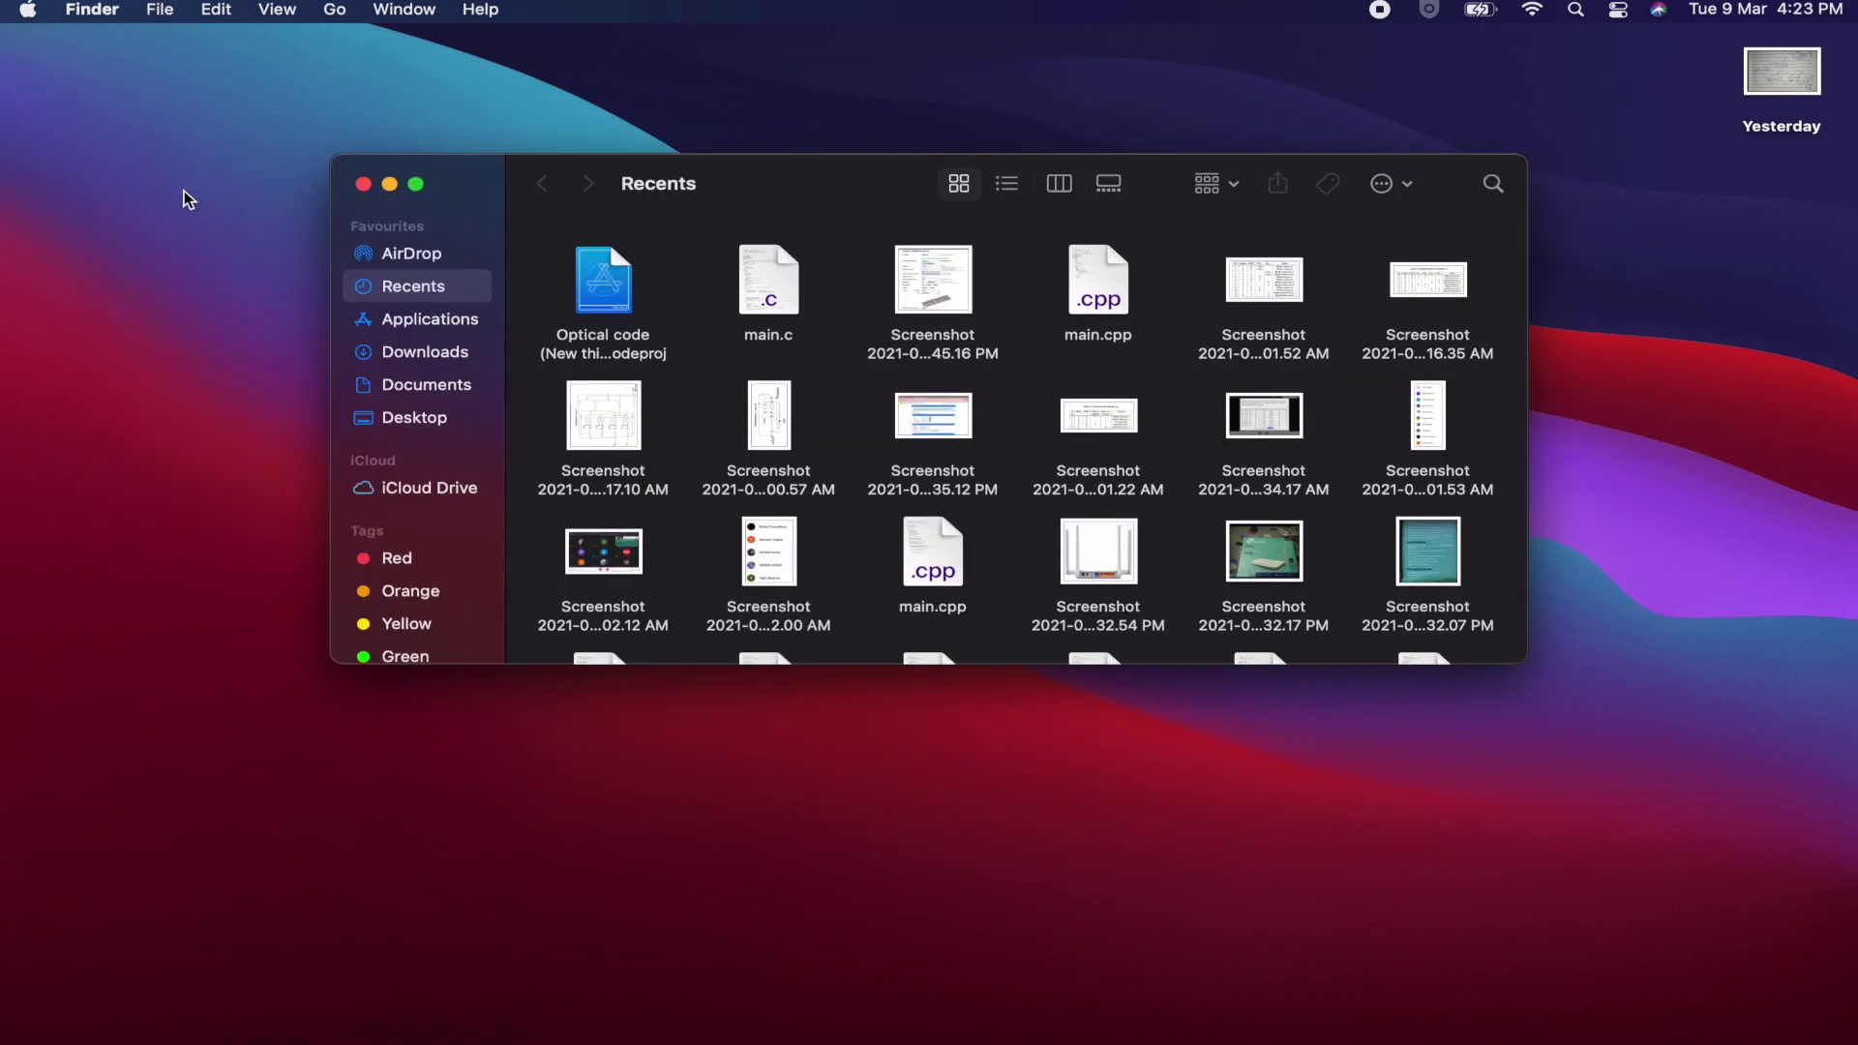
pyautogui.click(420, 357)
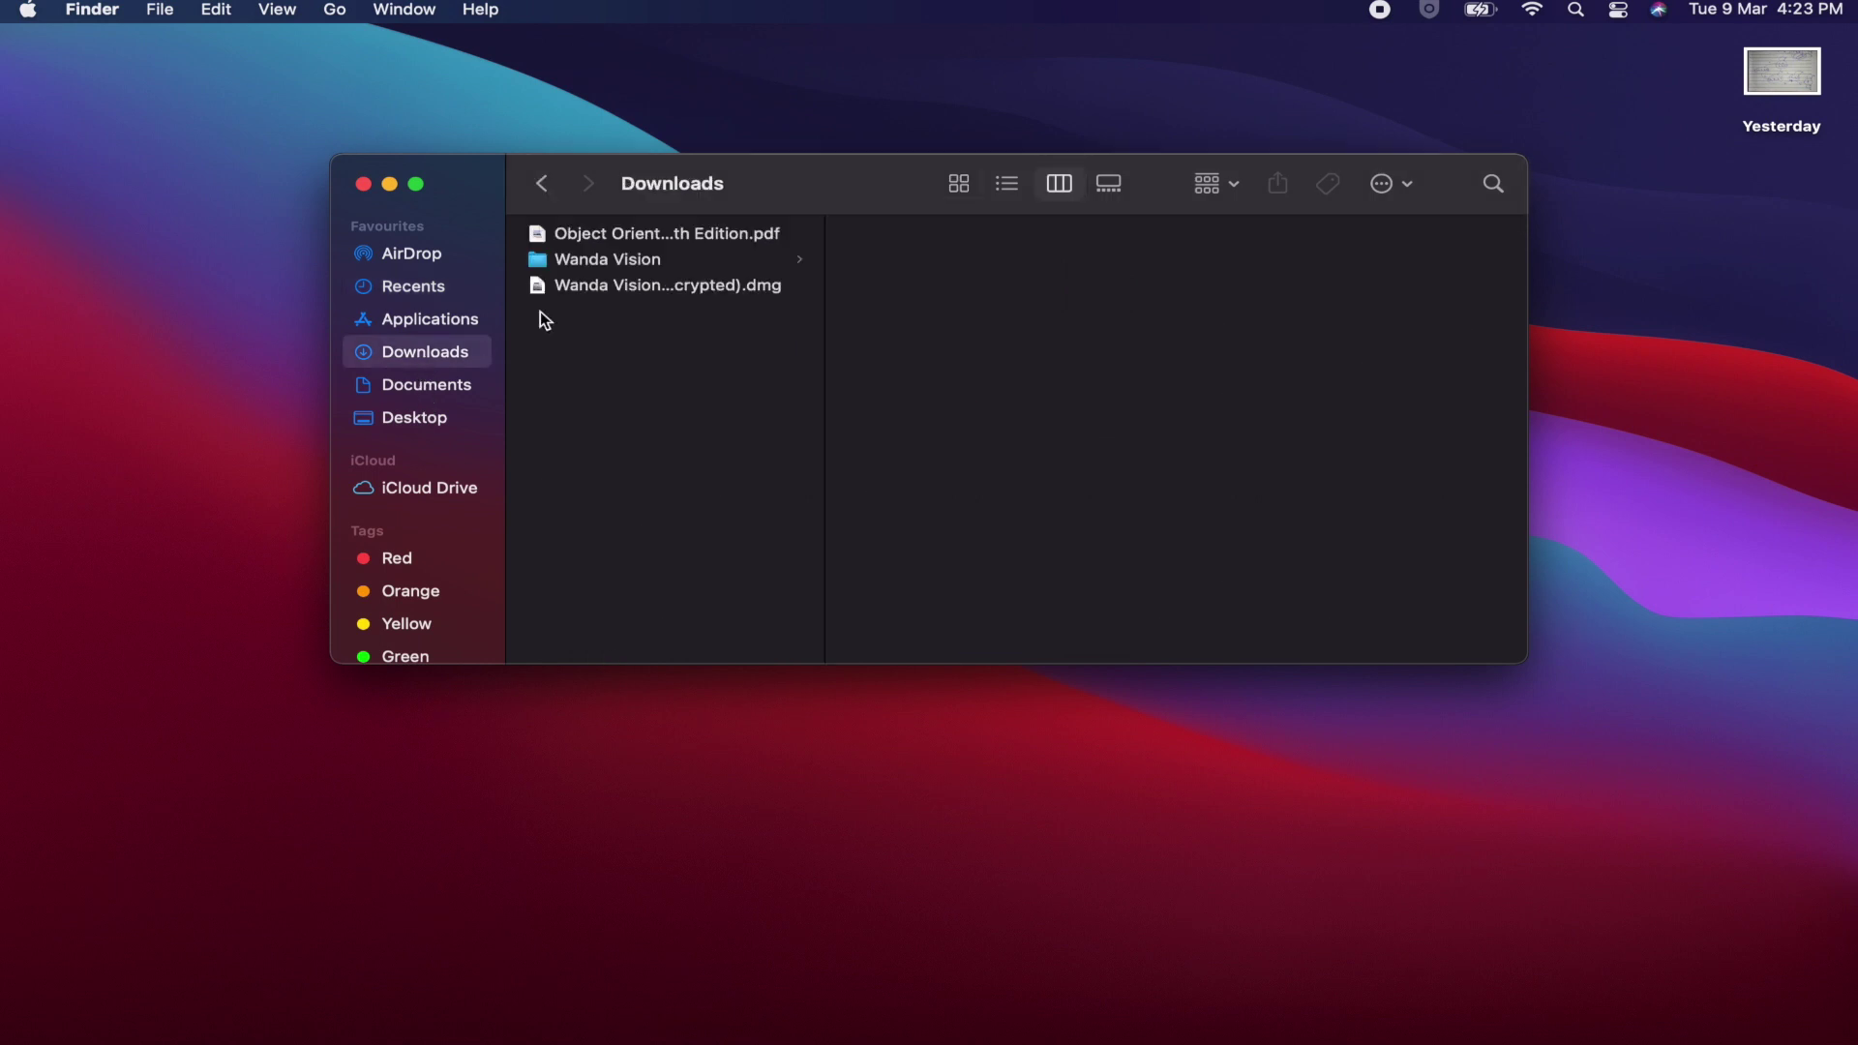
pyautogui.click(642, 289)
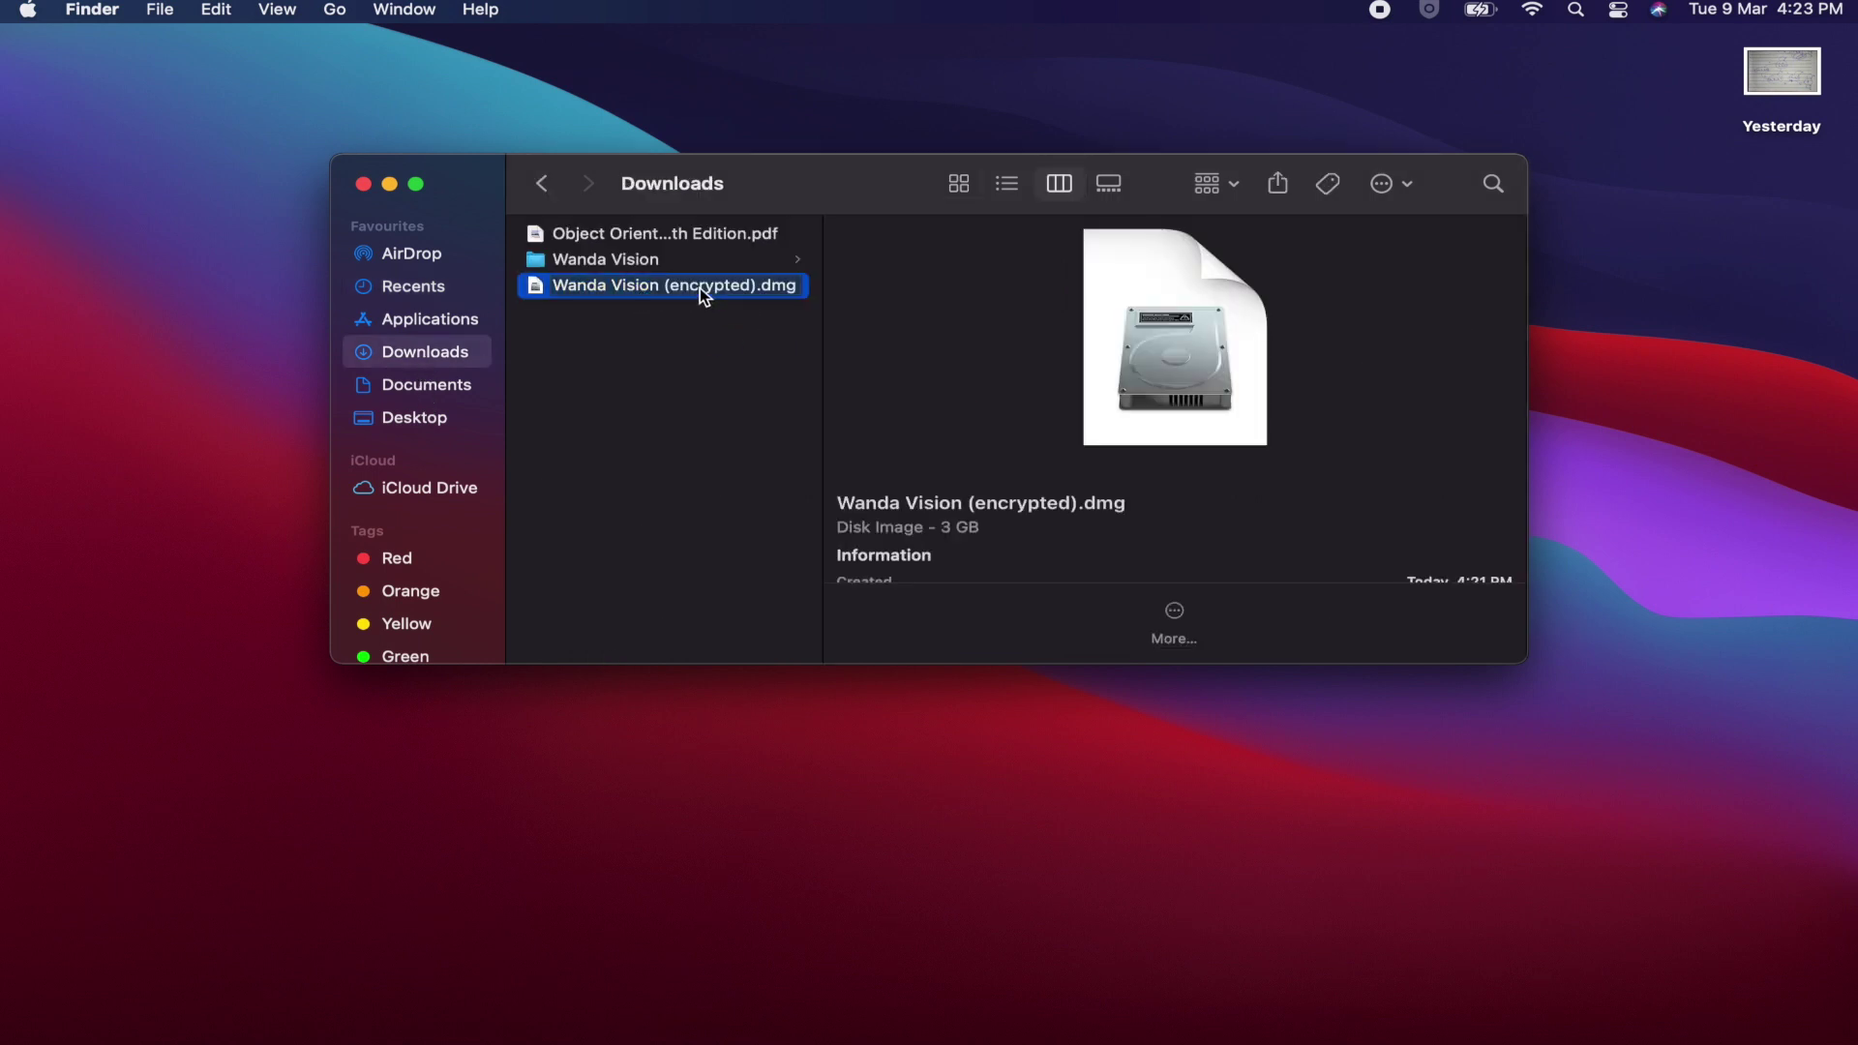
pyautogui.click(664, 328)
# Step: Open Wanda Vision (encrypted).dmg, enter its password to mount it, and open the disk
pyautogui.doubleClick(666, 290)
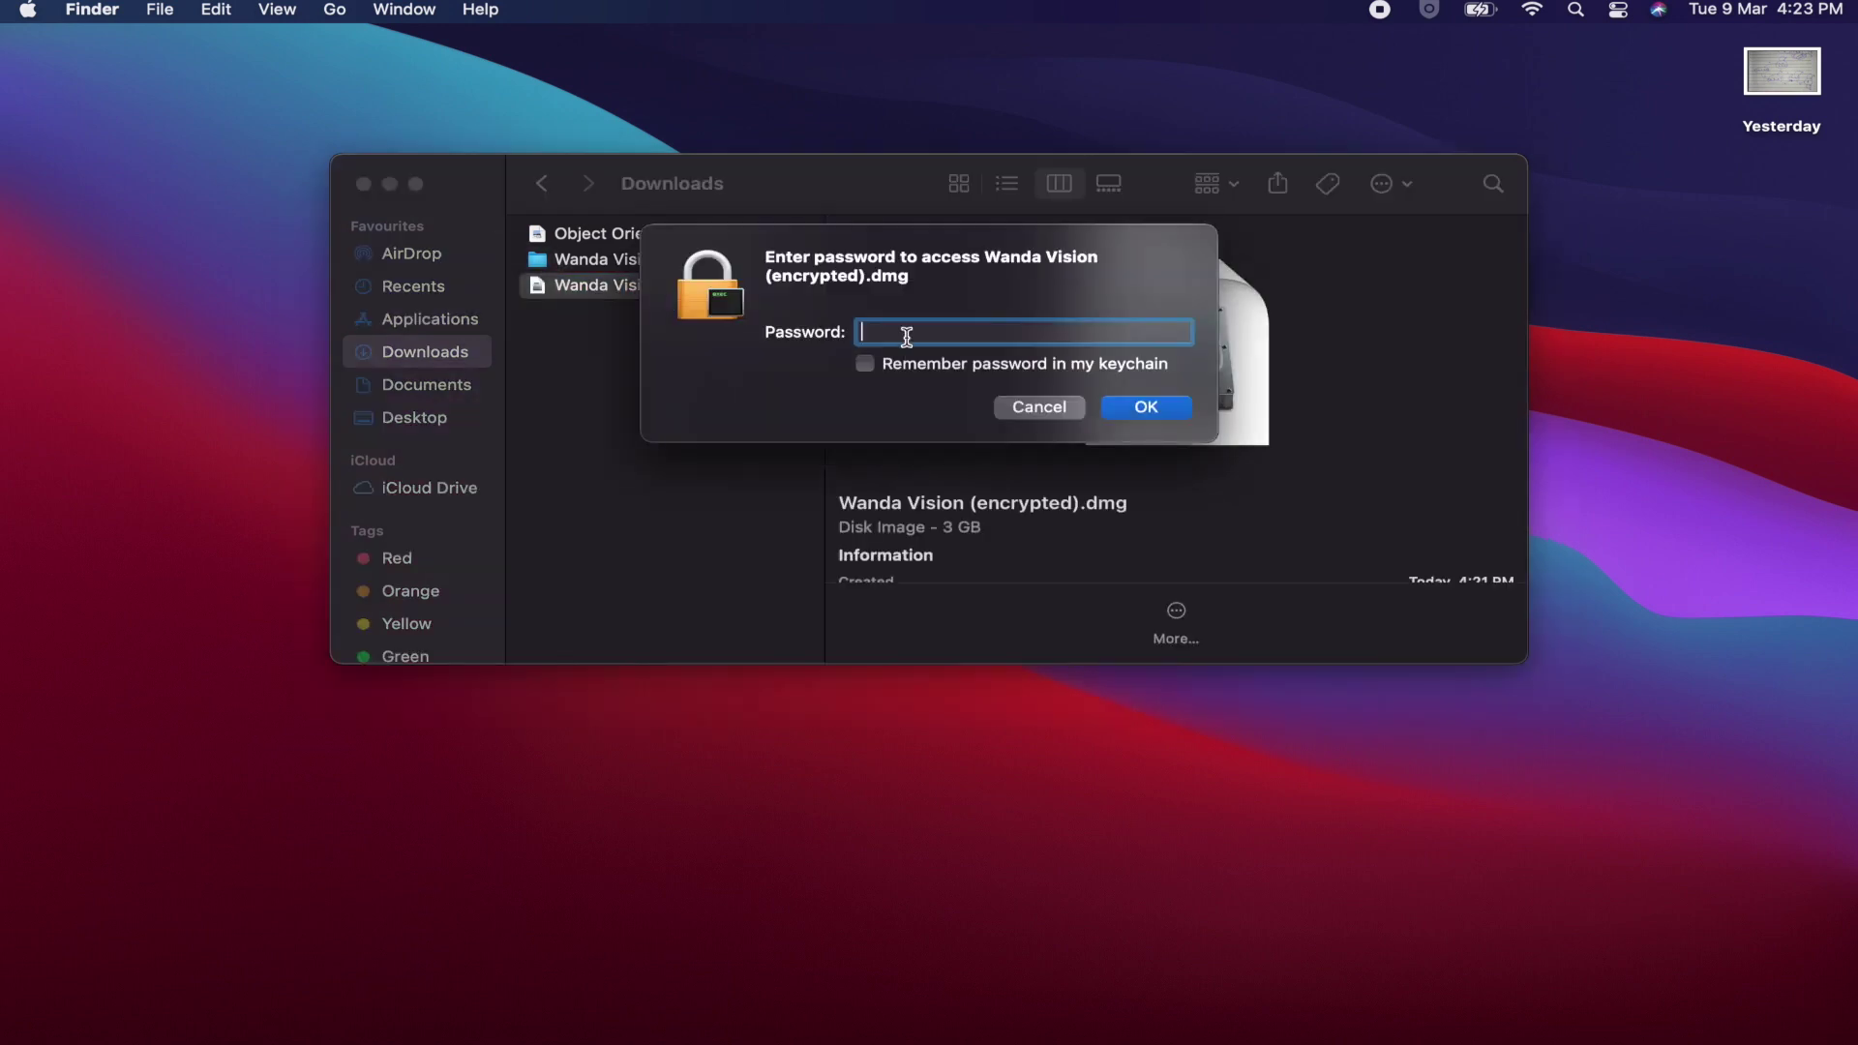
pyautogui.write('•••••••••')
pyautogui.click(1120, 408)
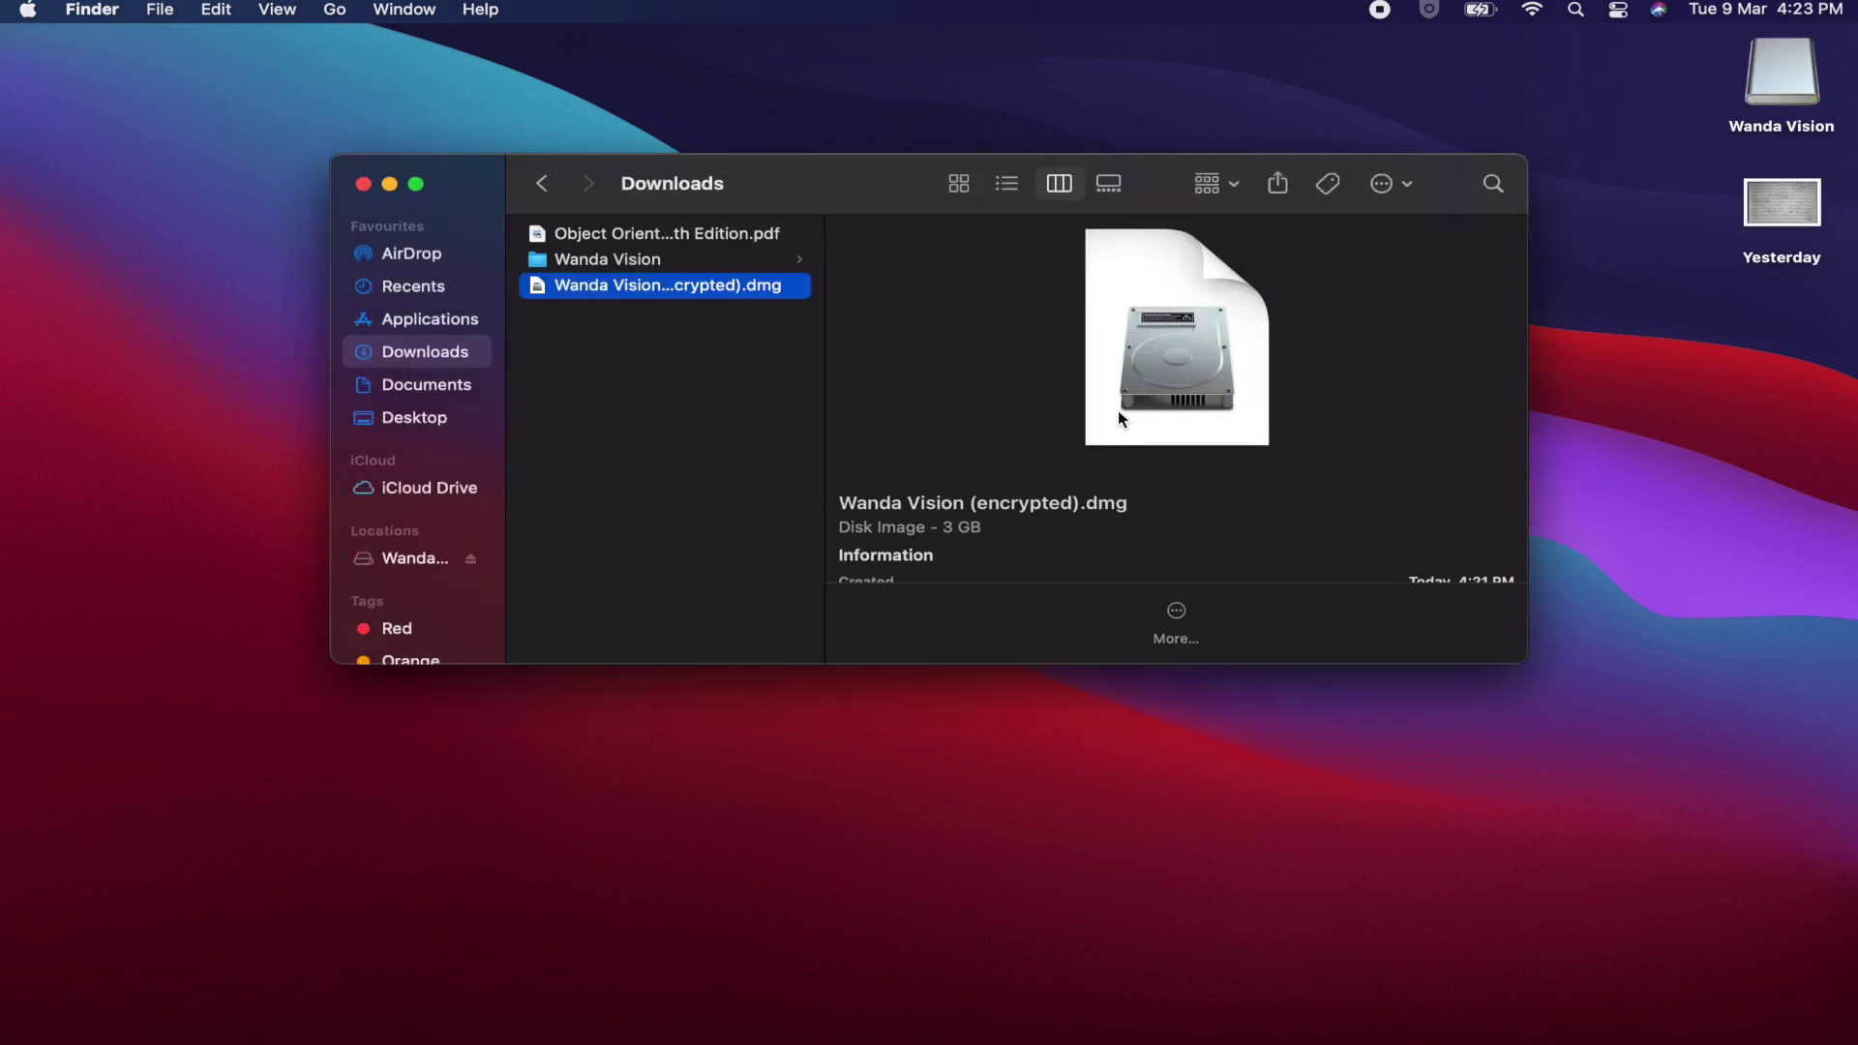
pyautogui.doubleClick(1784, 85)
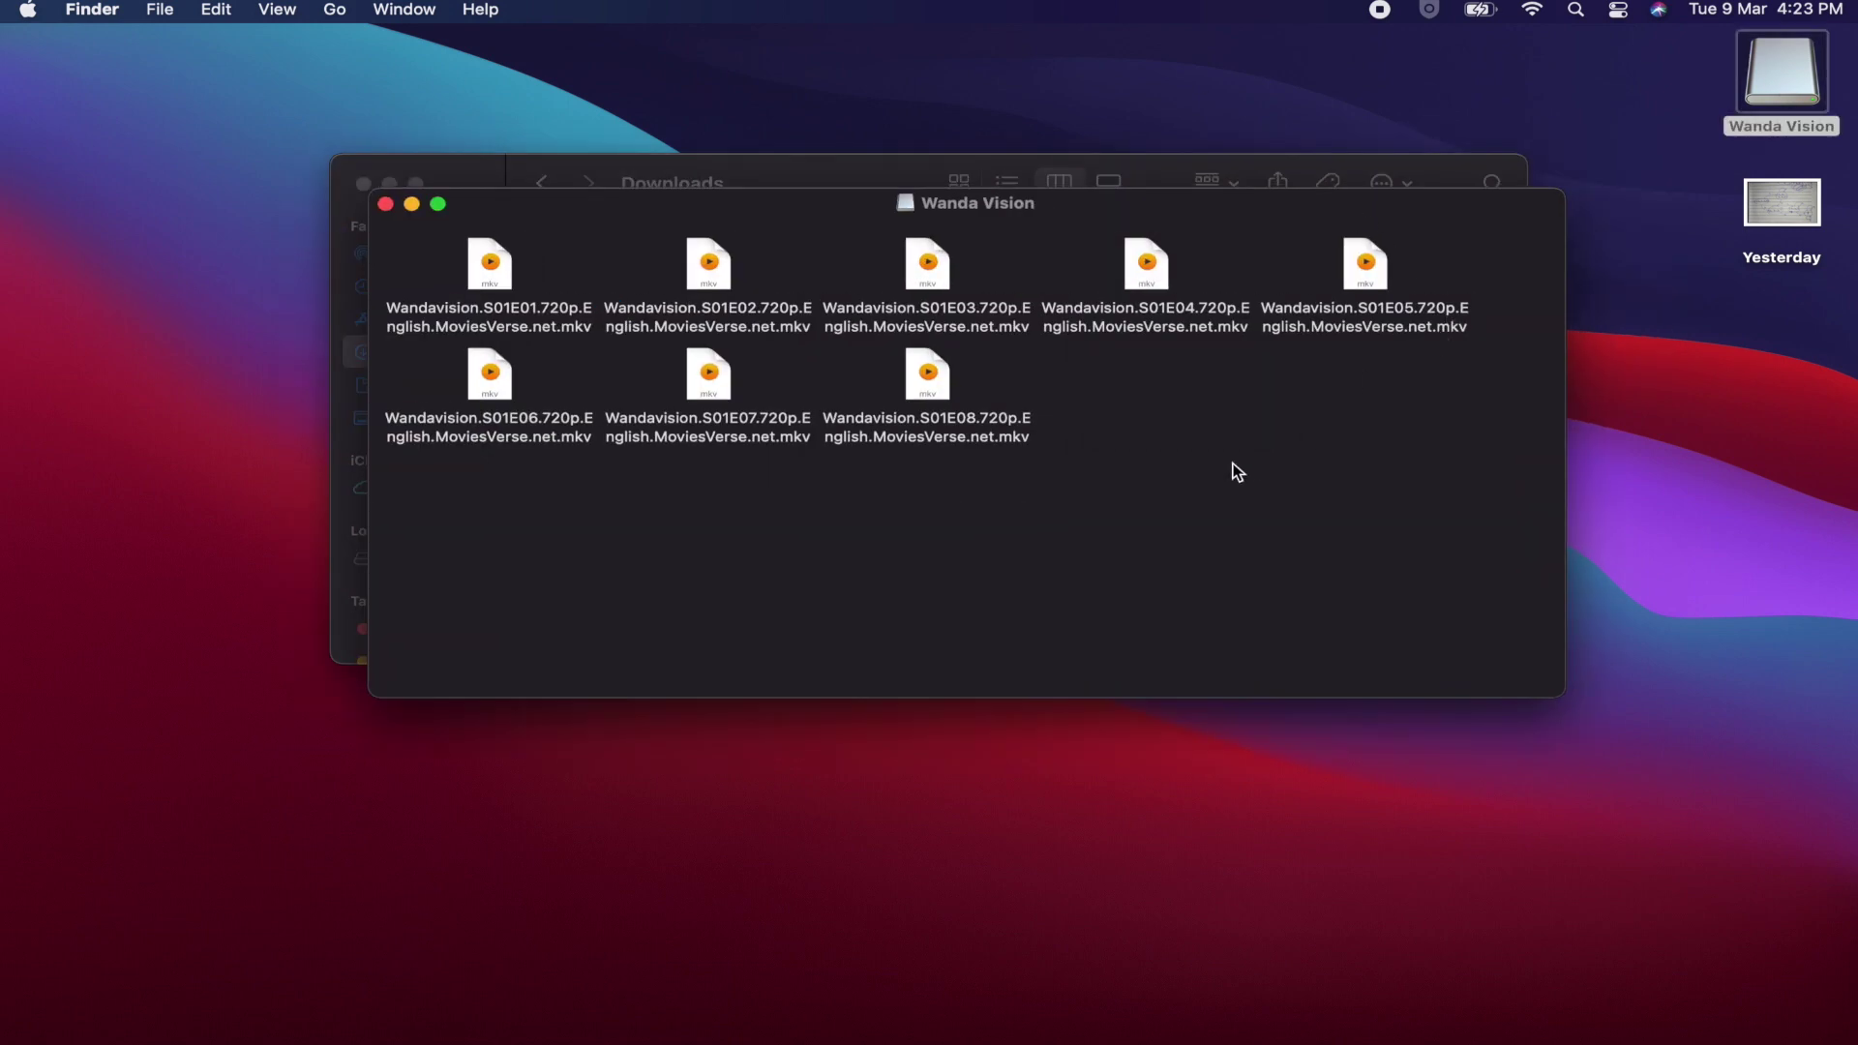
# Step: Browse the episode files, such as E02 and E07, on the mounted disk
pyautogui.click(713, 276)
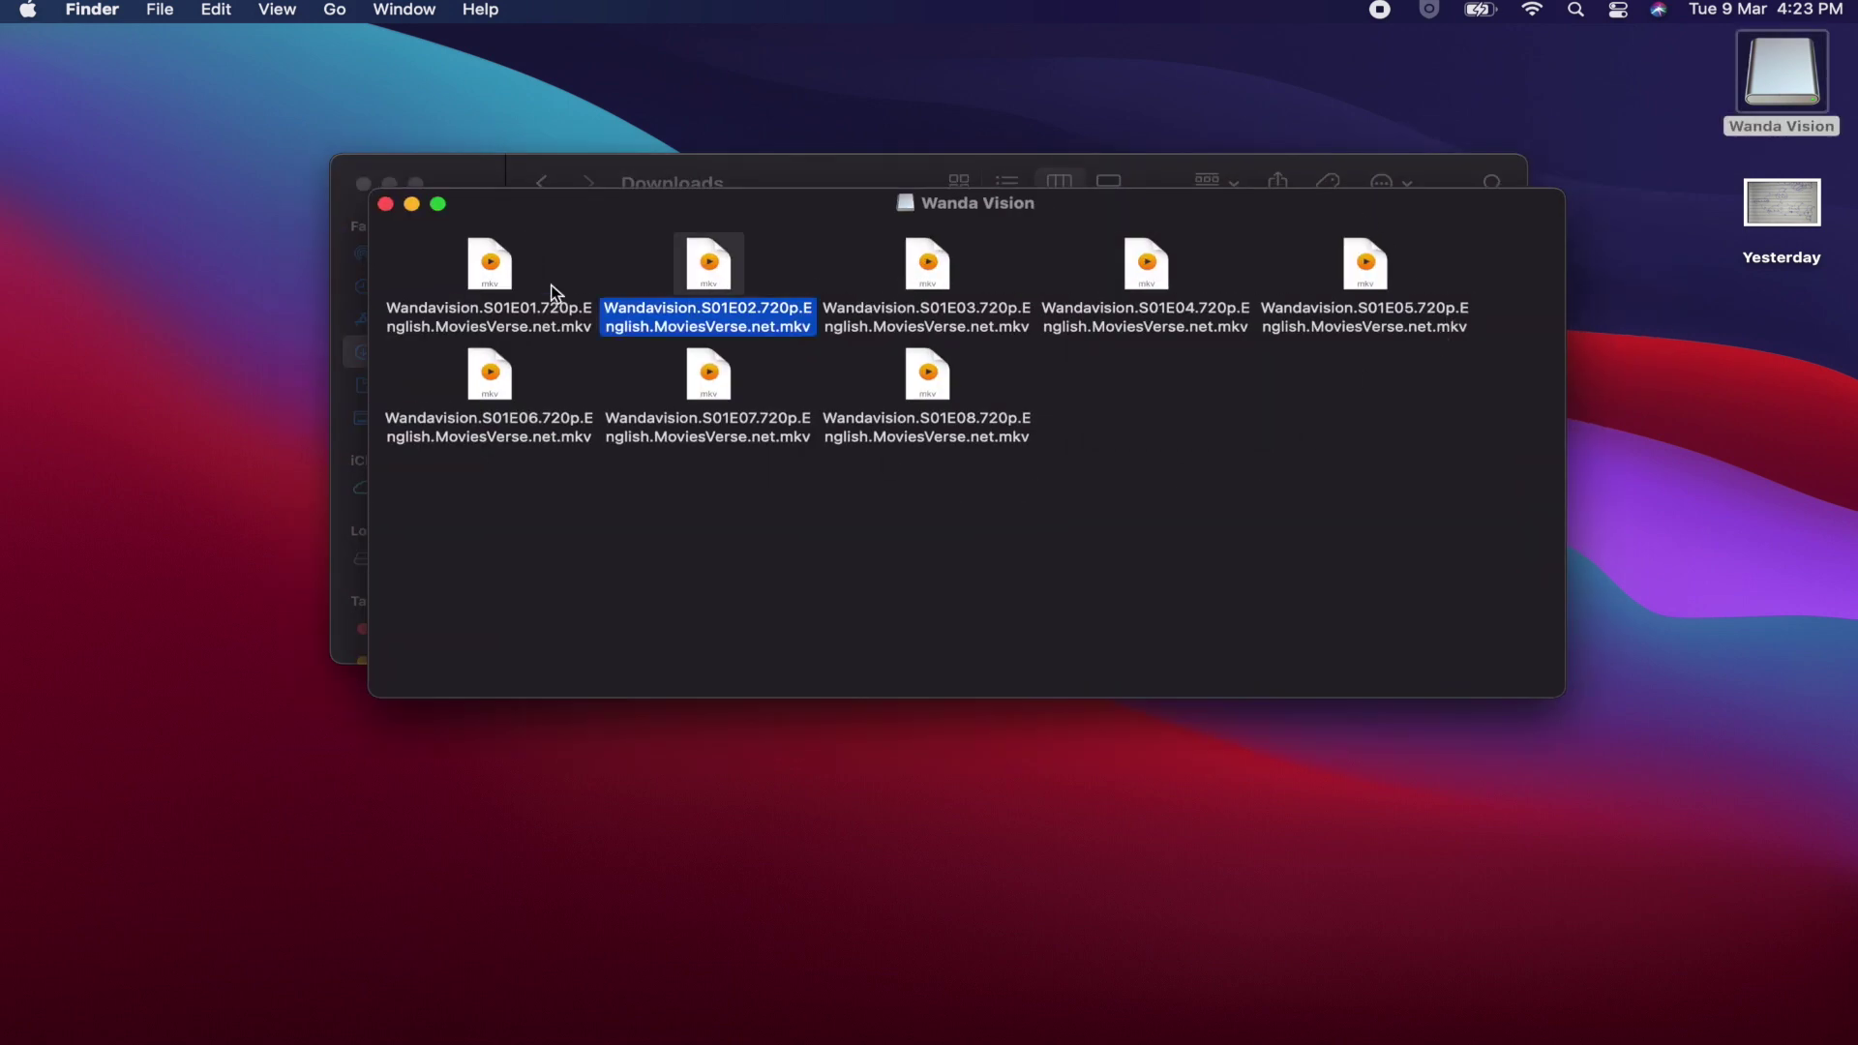
pyautogui.click(505, 269)
pyautogui.click(740, 402)
pyautogui.click(720, 402)
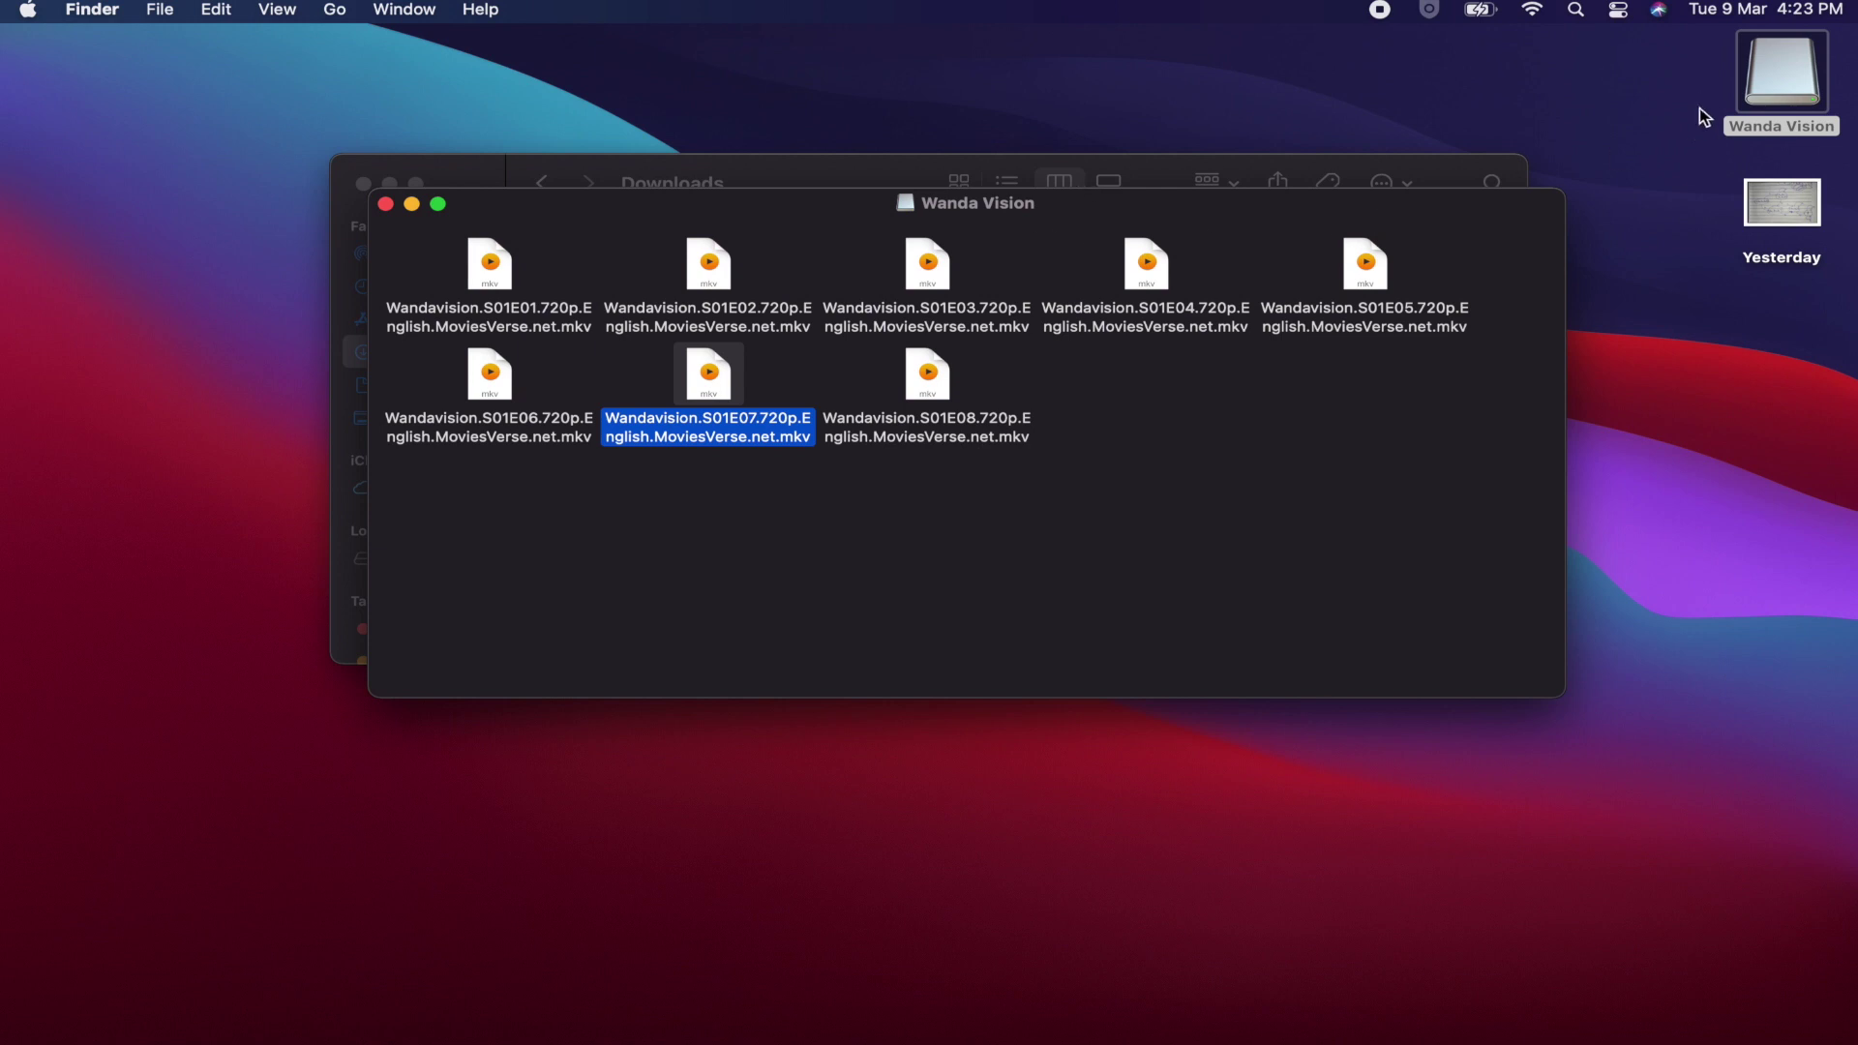
# Step: Quick Look the mounted disk's size, then the original Wanda Vision folder's size (2.38 GB)
pyautogui.click(1761, 86)
pyautogui.press('space')
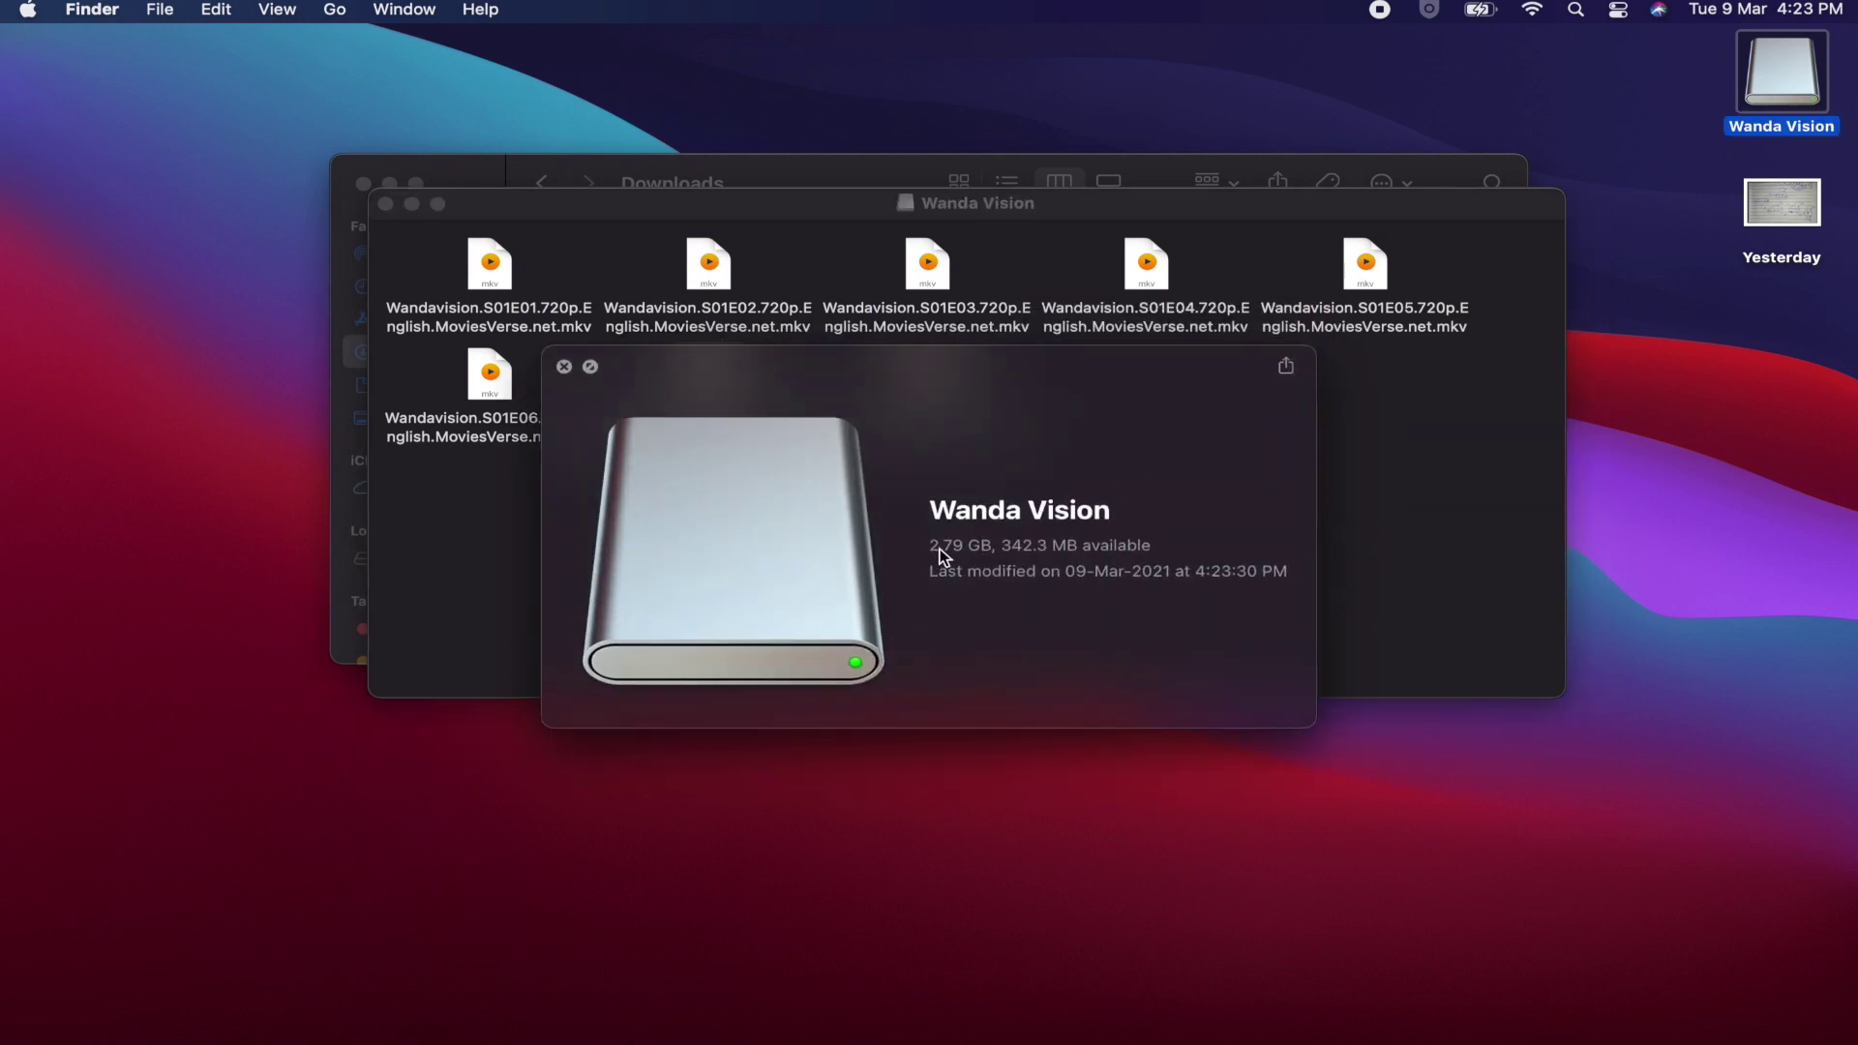
pyautogui.click(809, 177)
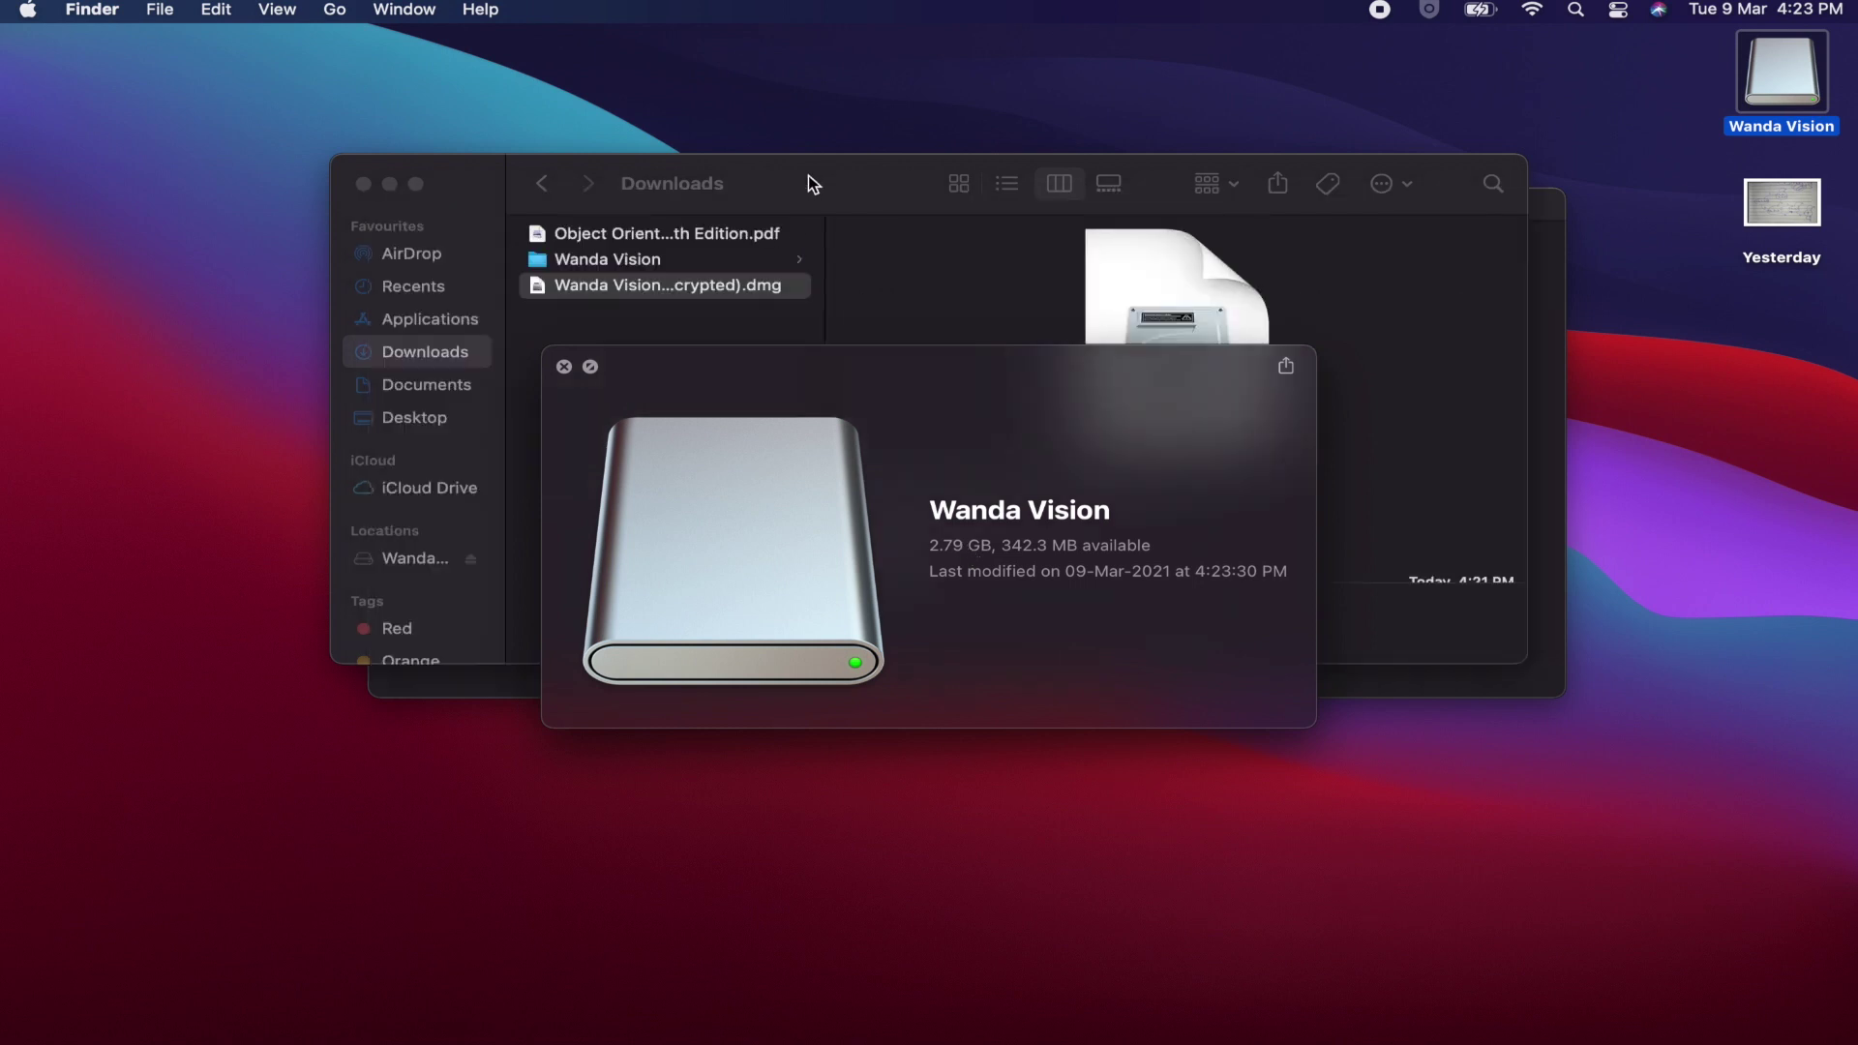
pyautogui.click(666, 263)
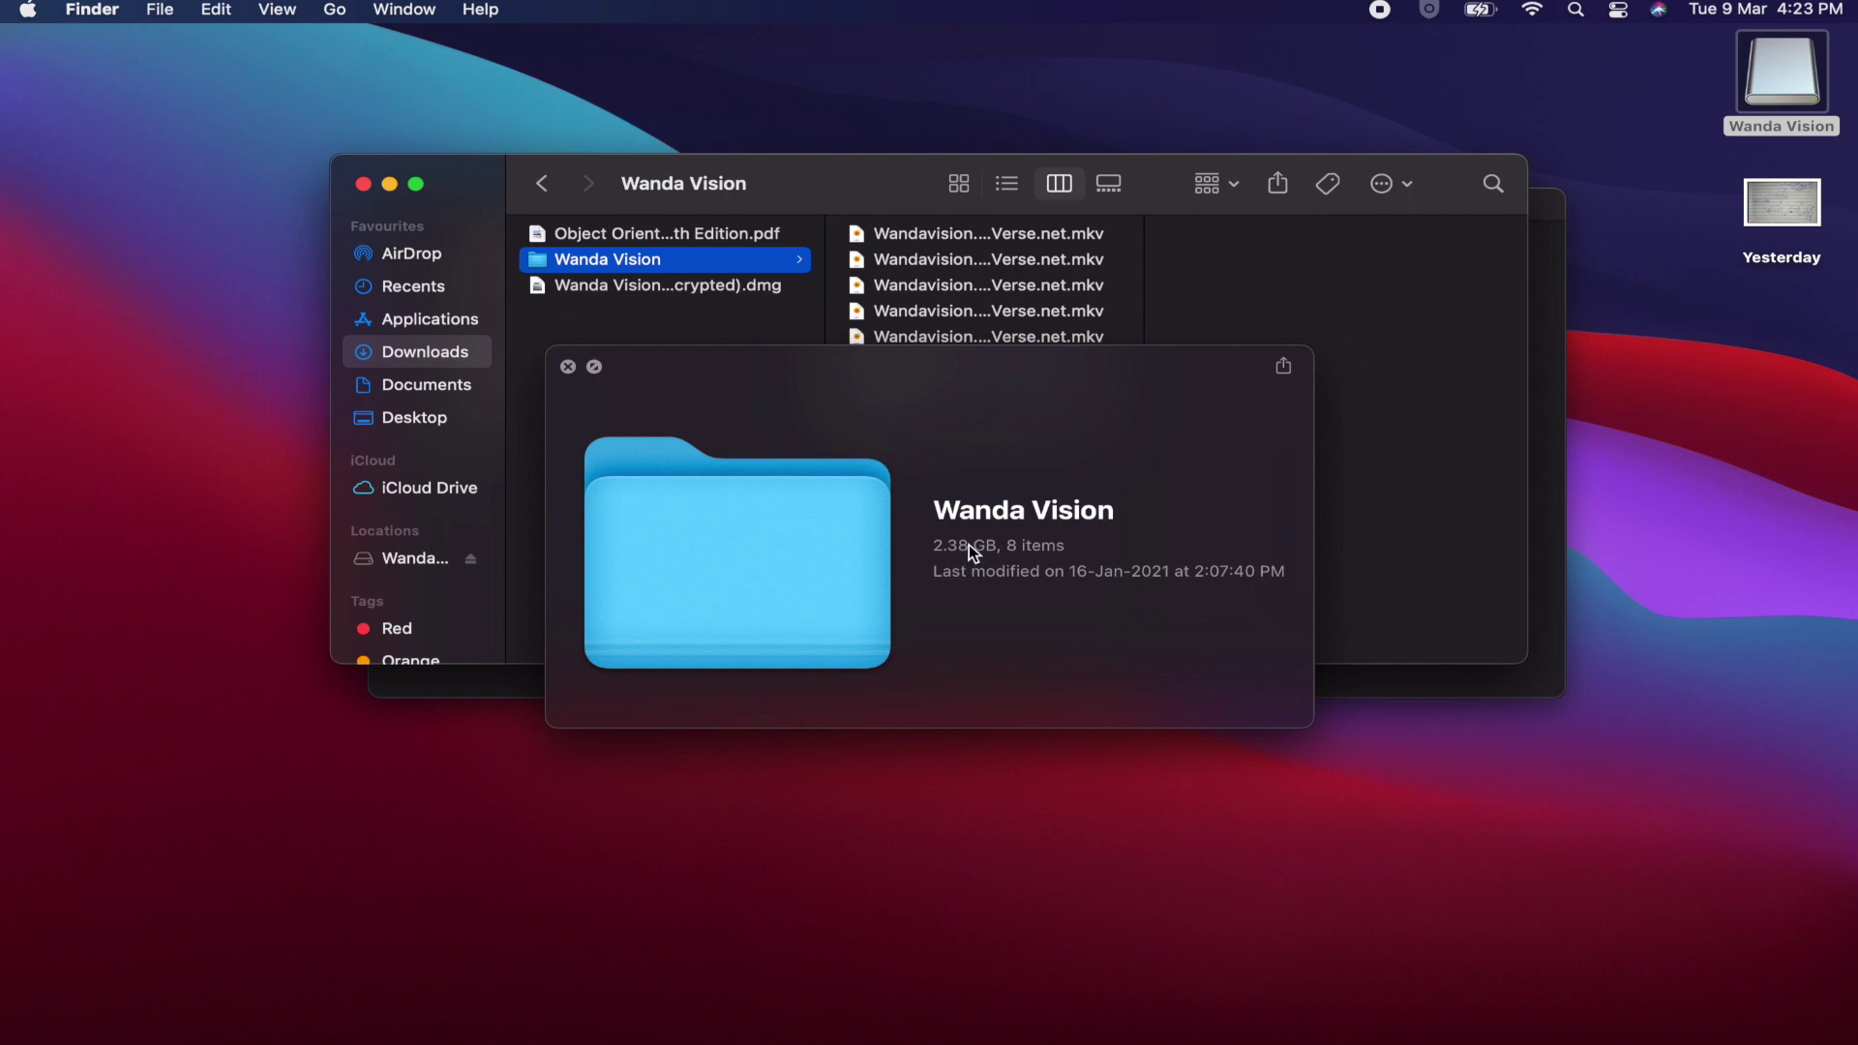
pyautogui.click(1775, 73)
# Step: Trash the original Wanda Vision folder with Cmd+Delete and confirm it appears in the Bin
pyautogui.click(668, 319)
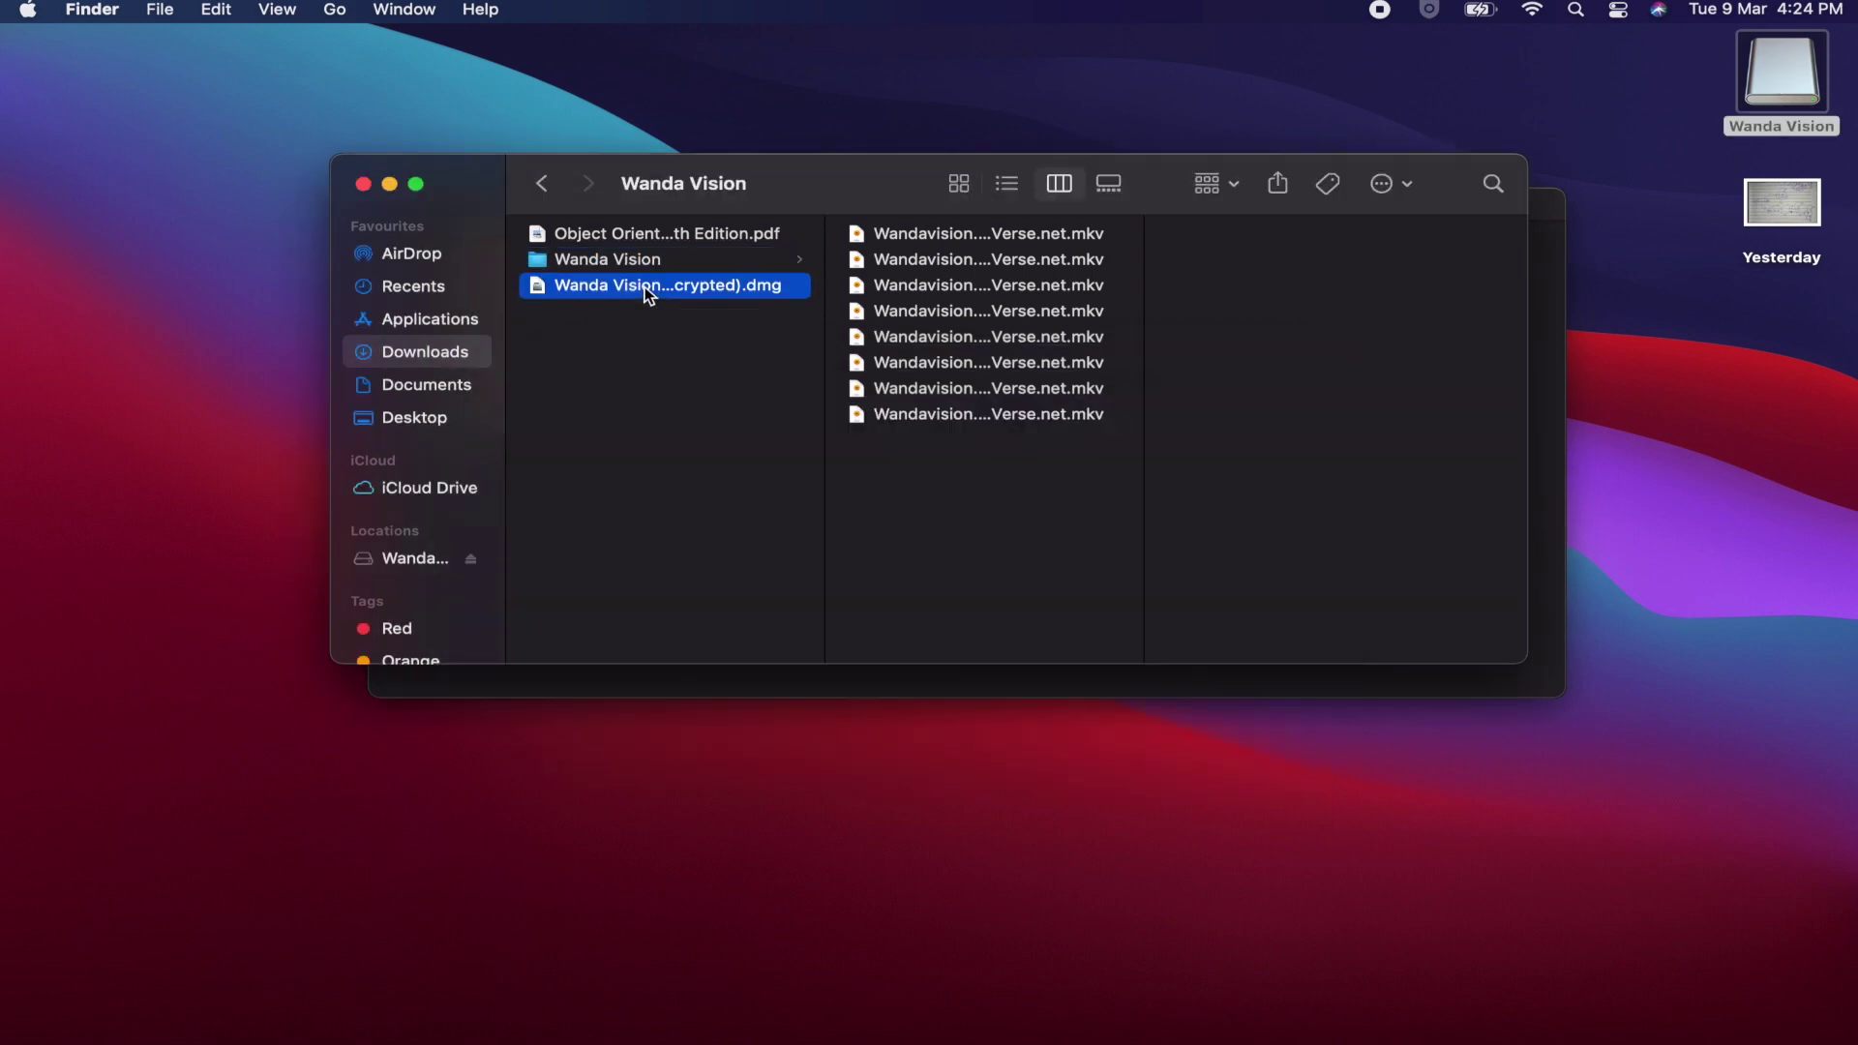
pyautogui.click(653, 261)
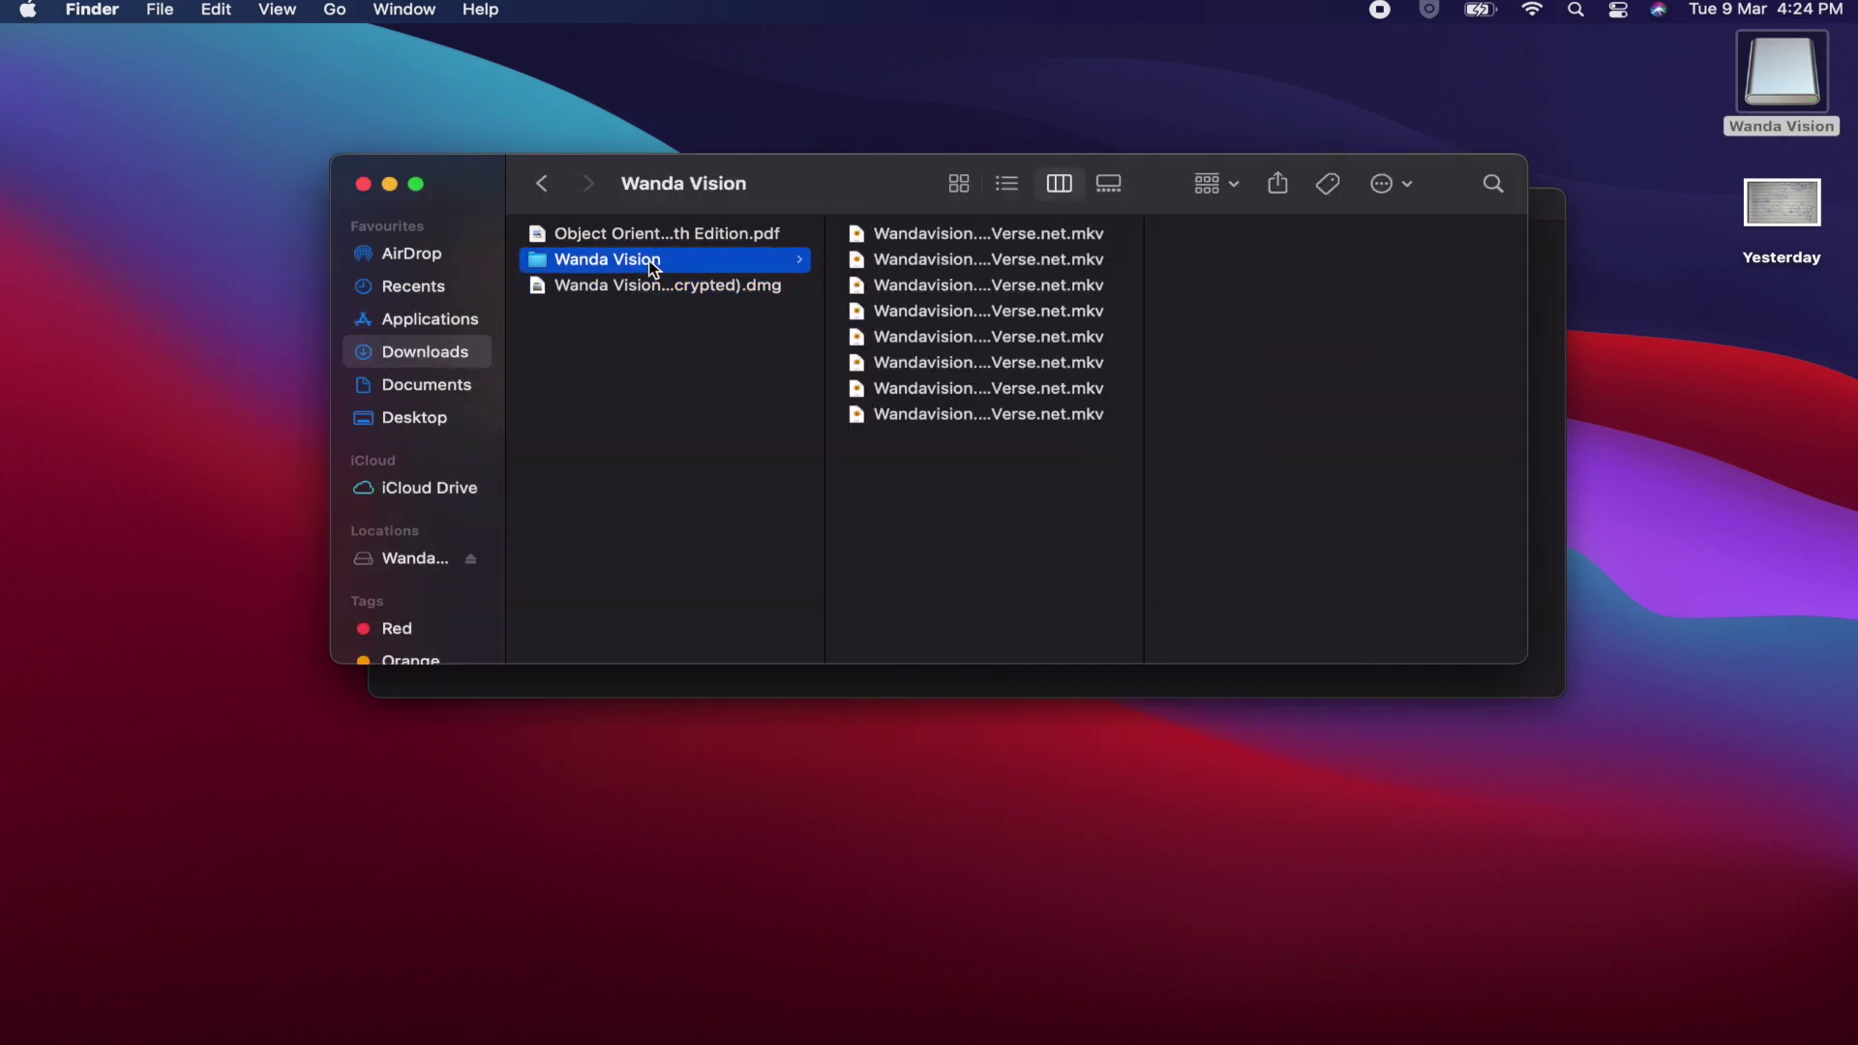
pyautogui.press('super+BackSpace')
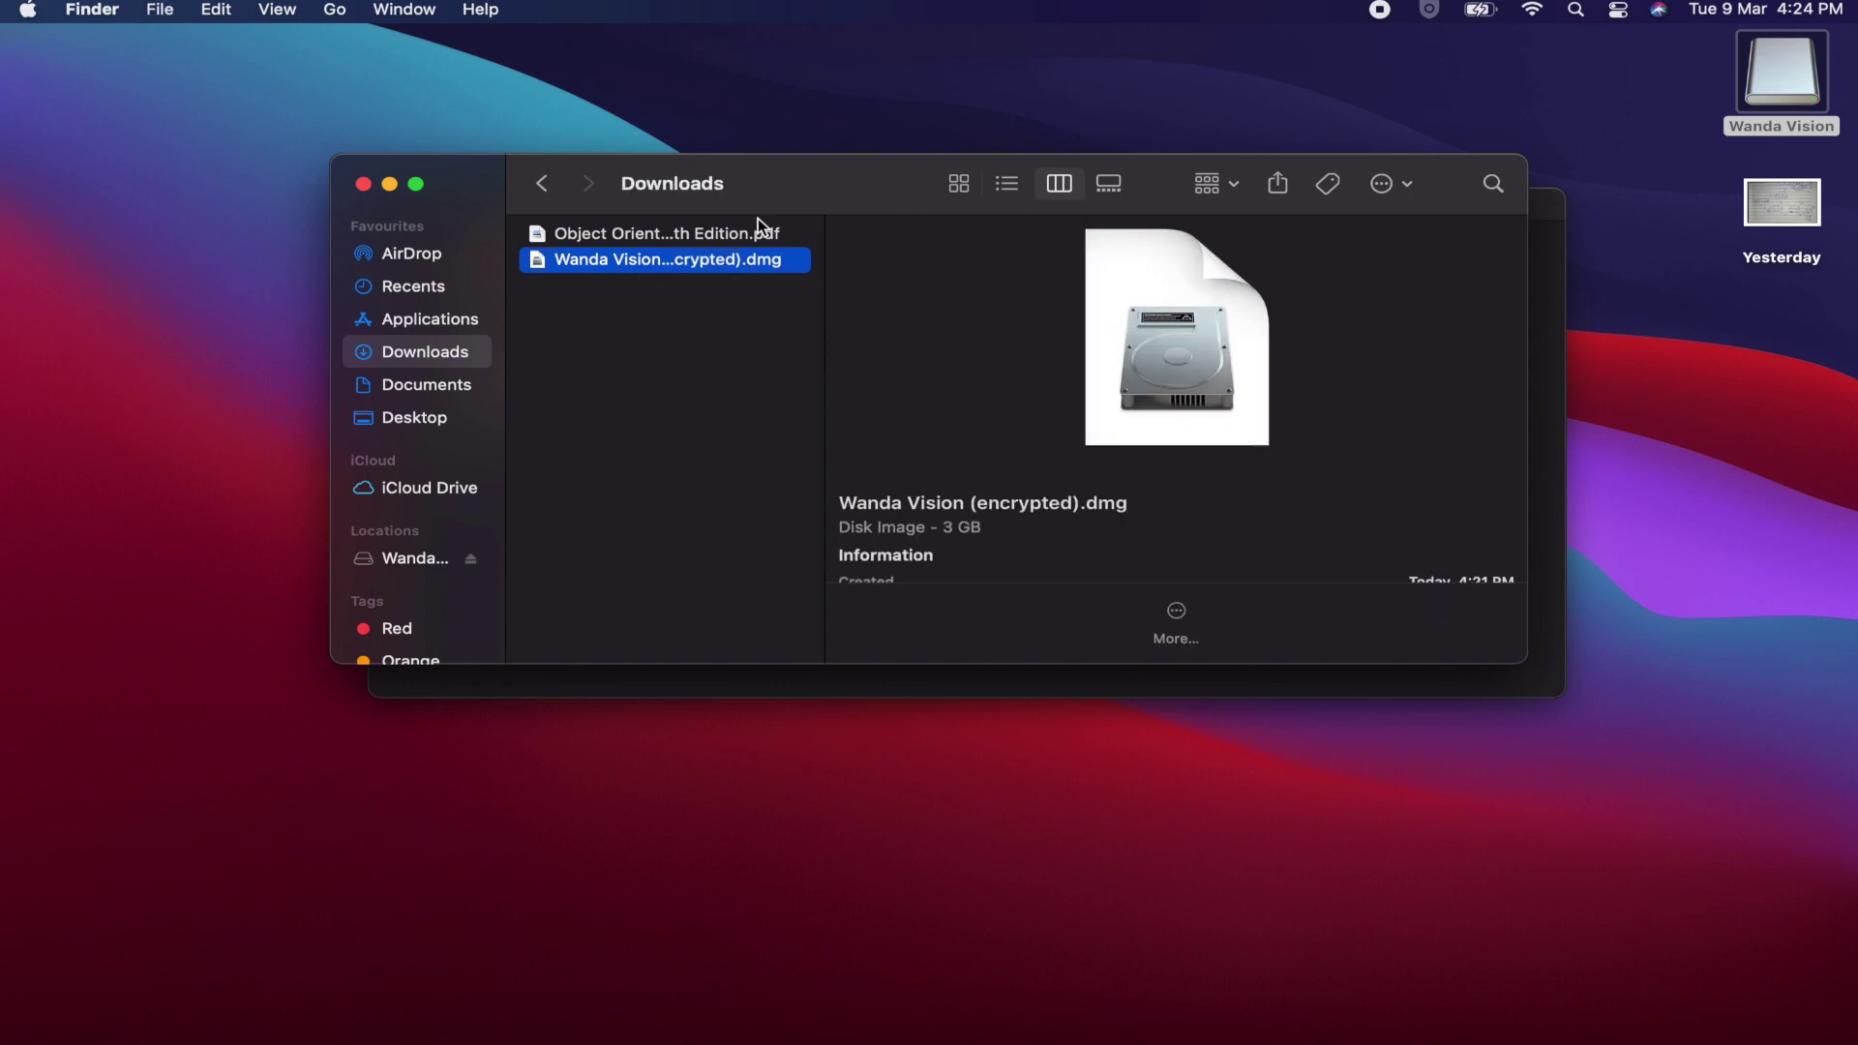
pyautogui.click(1764, 1019)
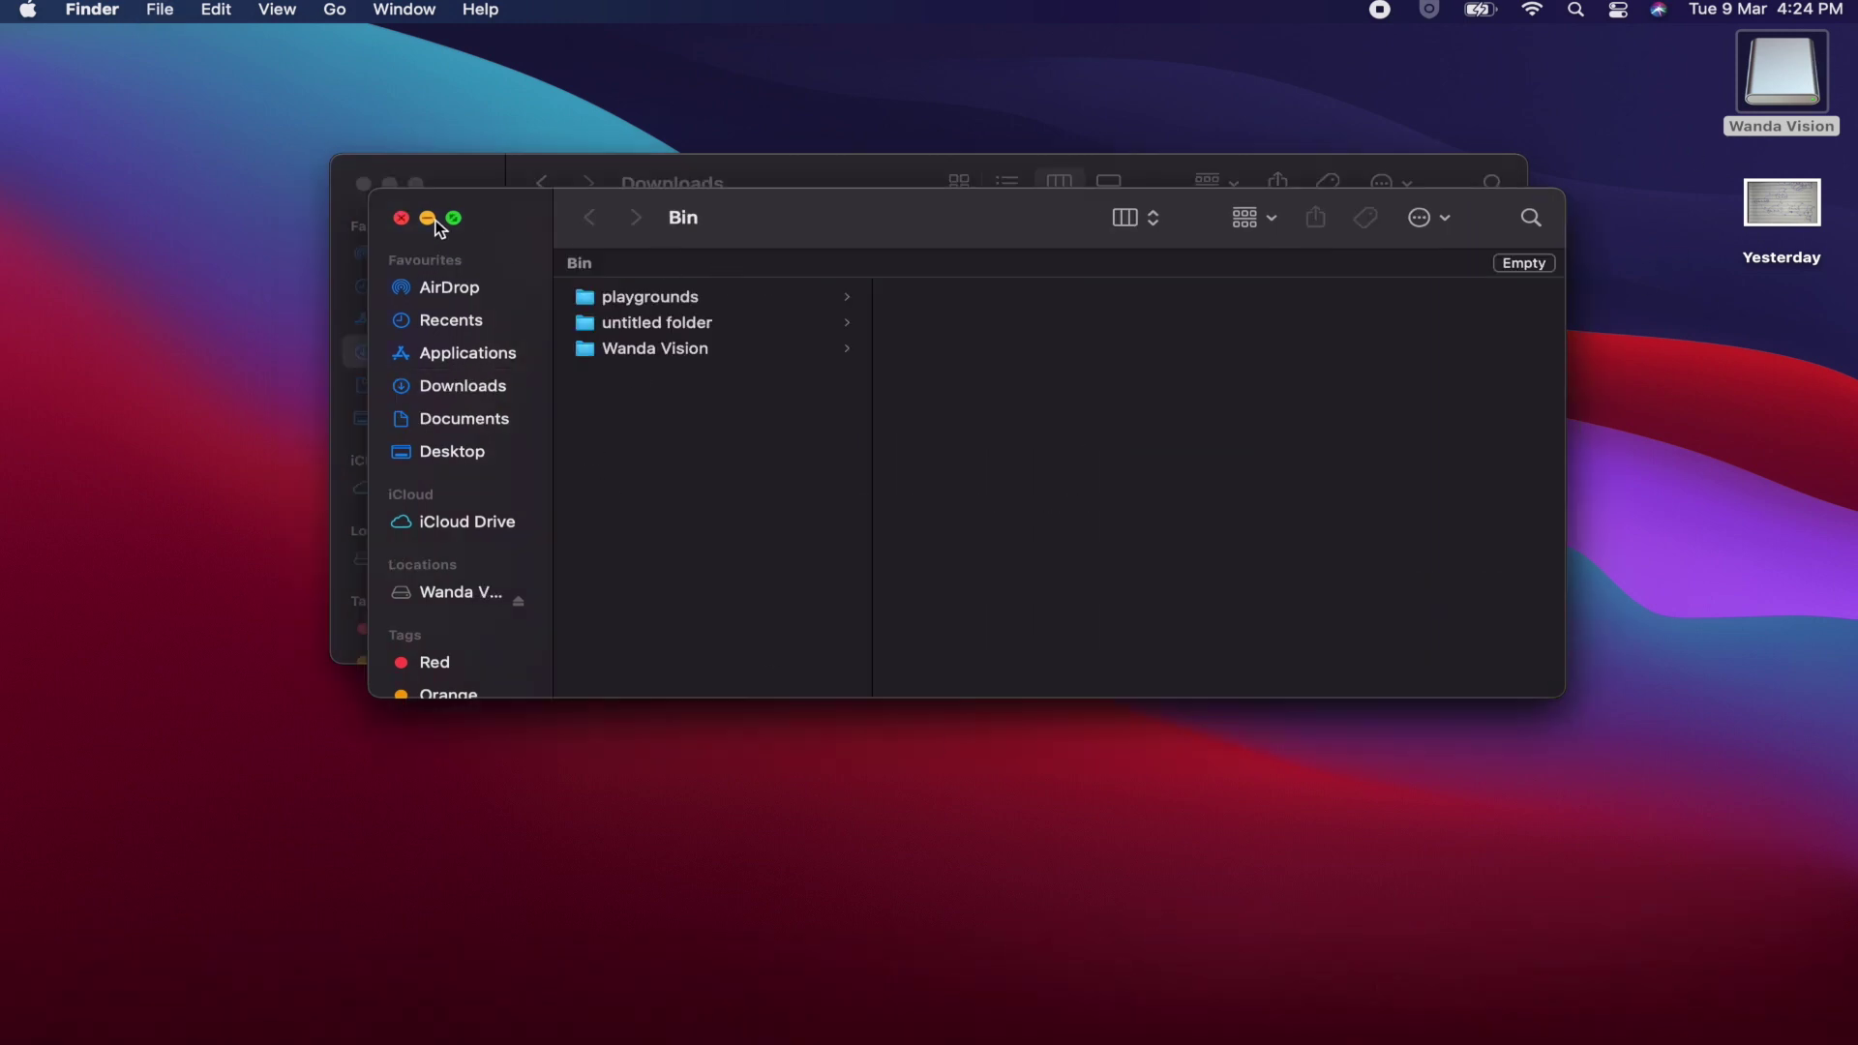
pyautogui.click(402, 219)
pyautogui.click(804, 364)
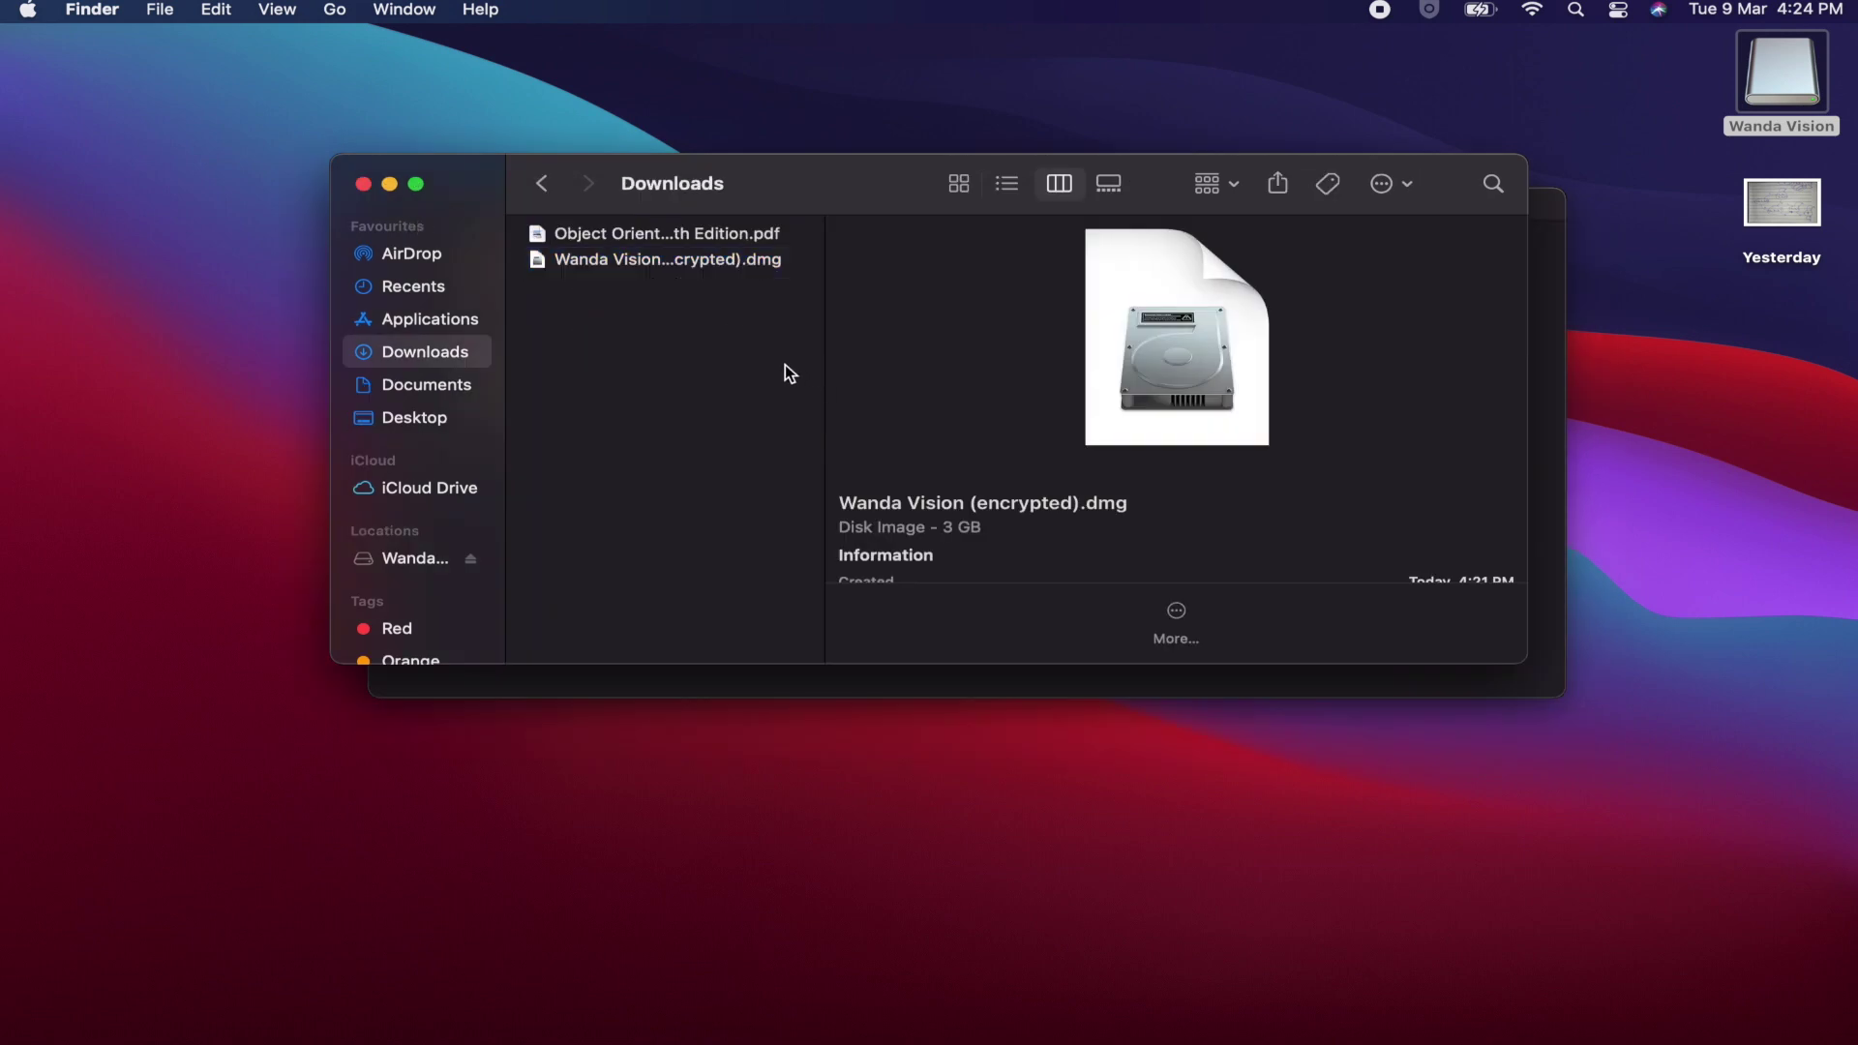
pyautogui.click(767, 264)
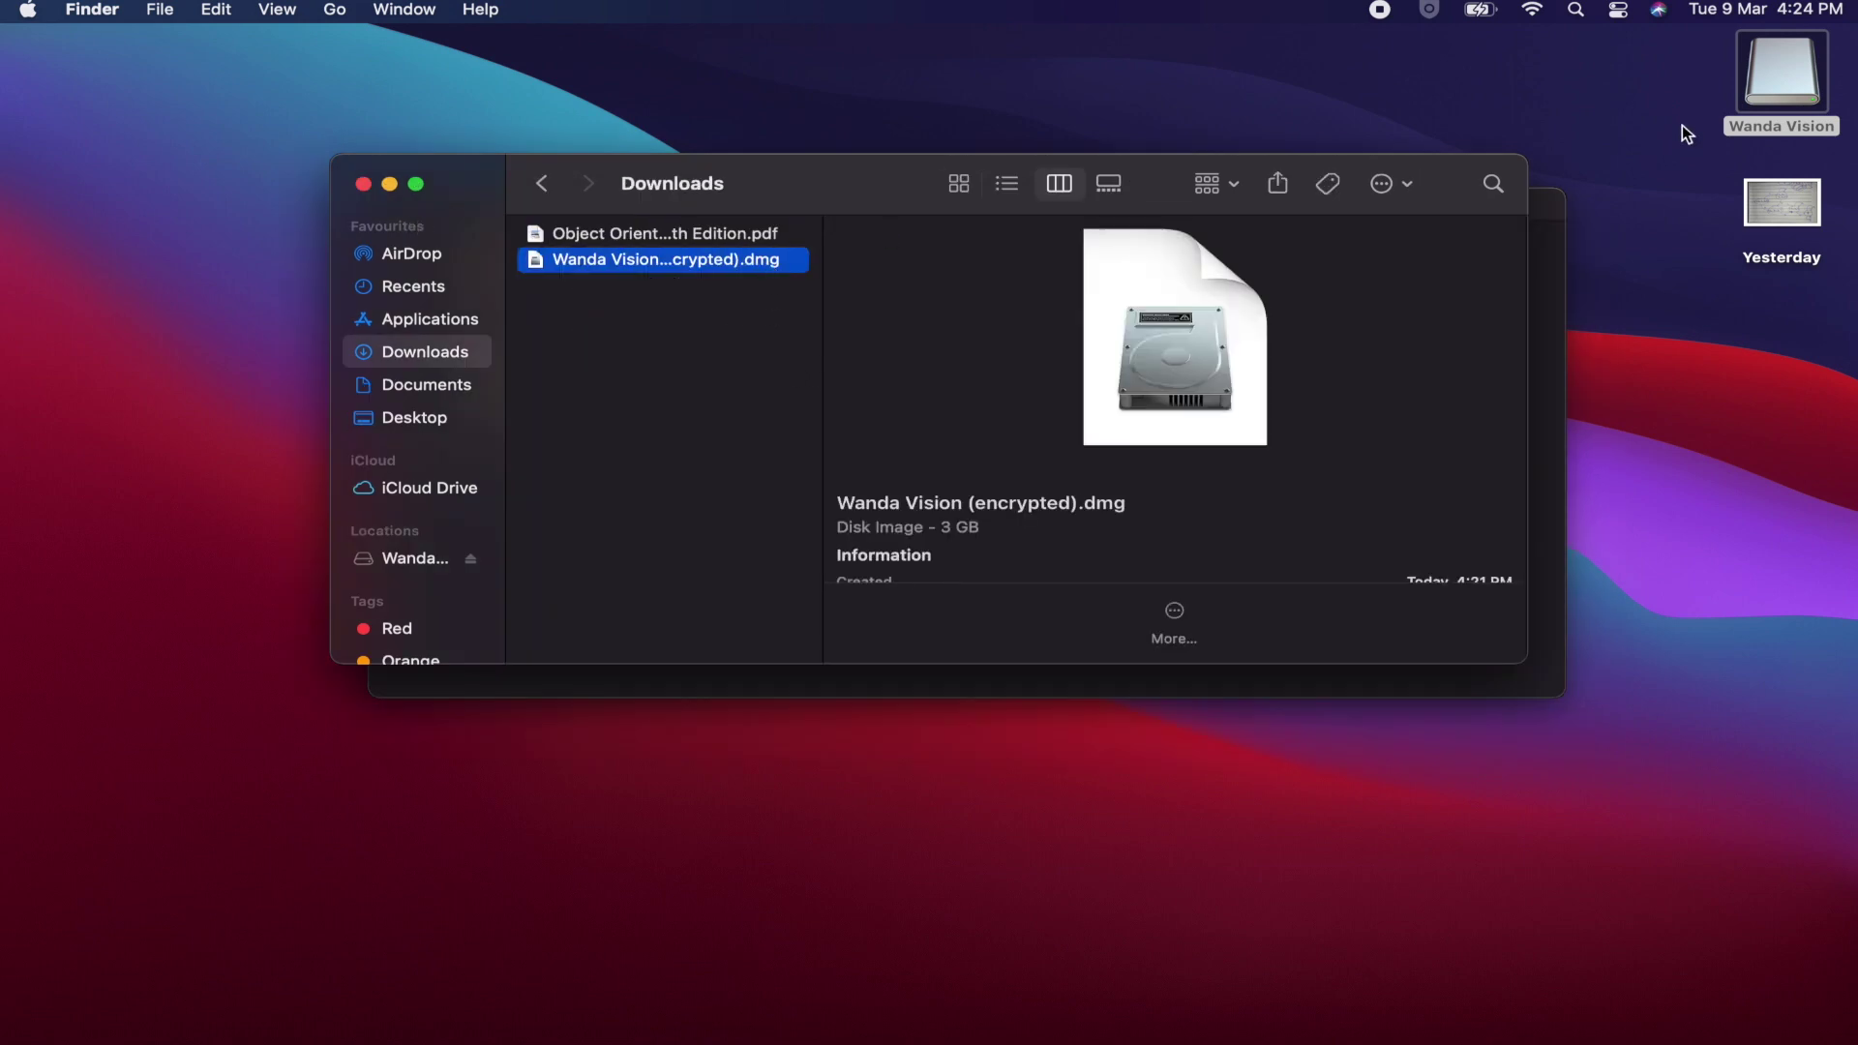
pyautogui.click(1781, 87)
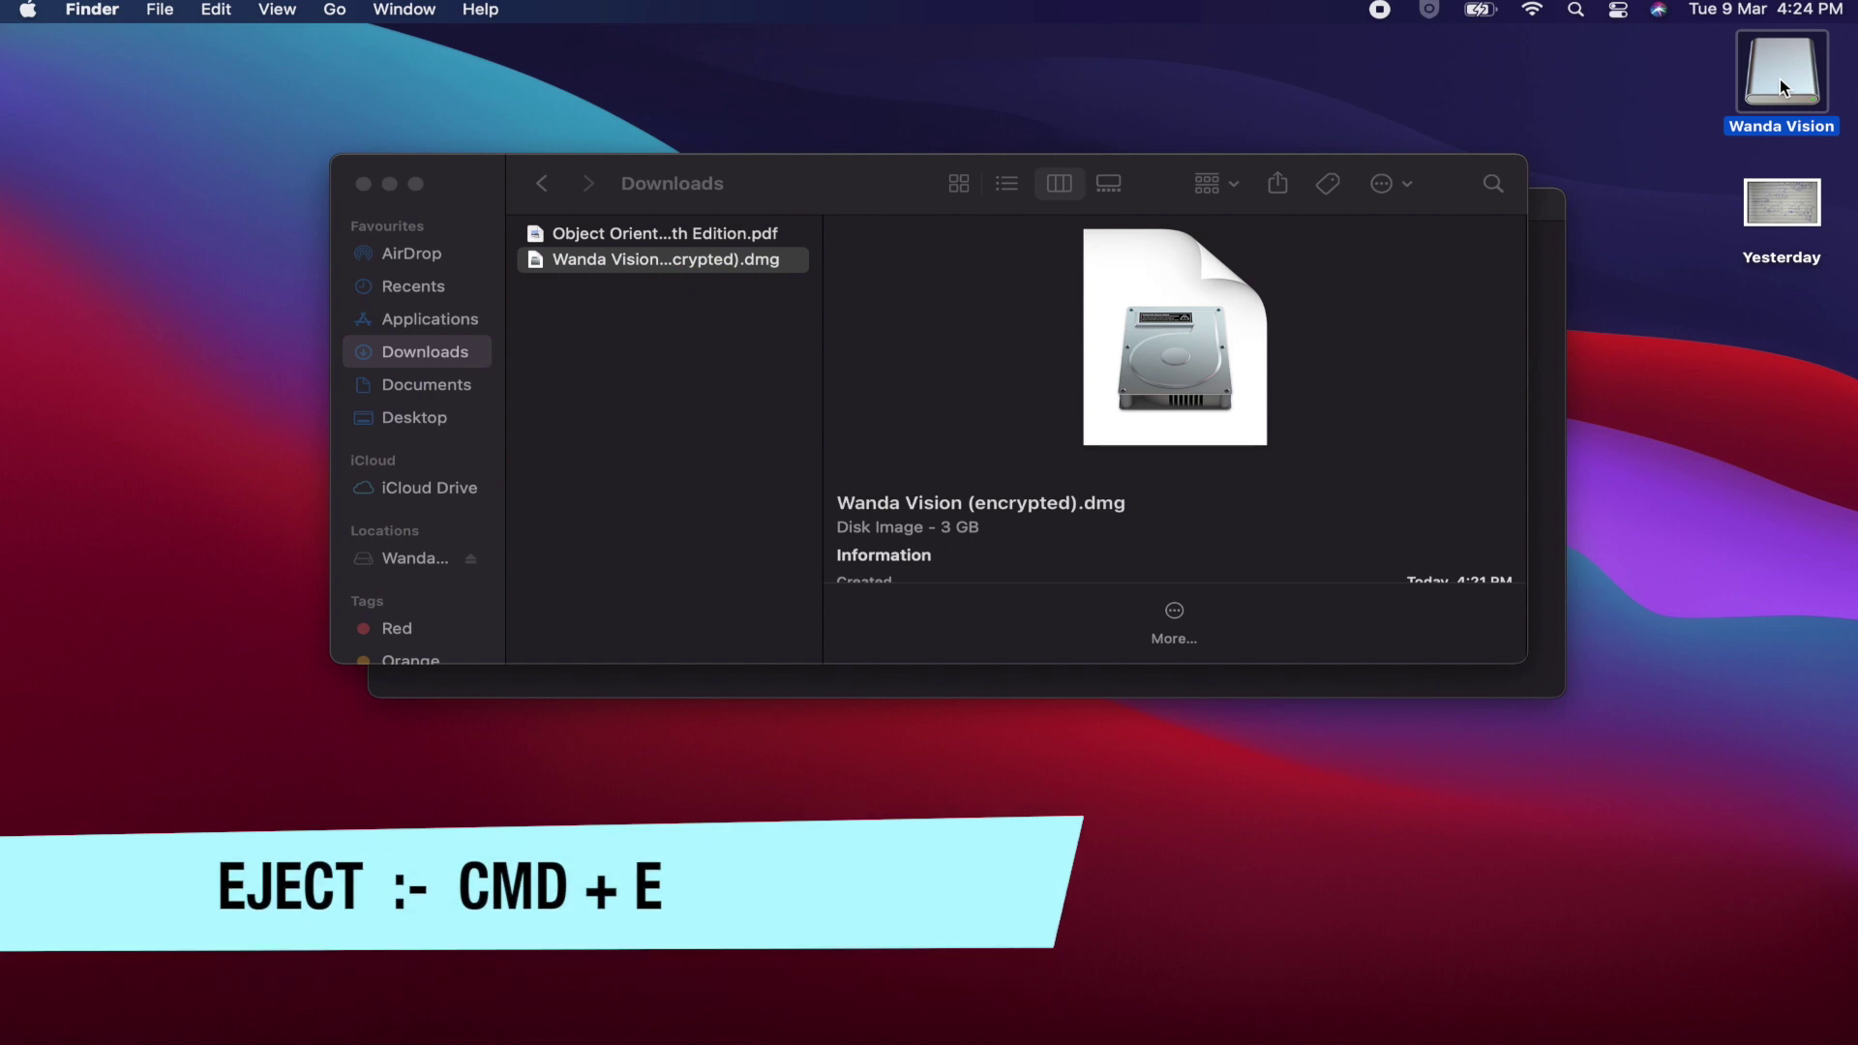
# Step: Eject the Wanda Vision disk, reopen the .dmg, and cancel its password prompt
pyautogui.rightClick(1781, 87)
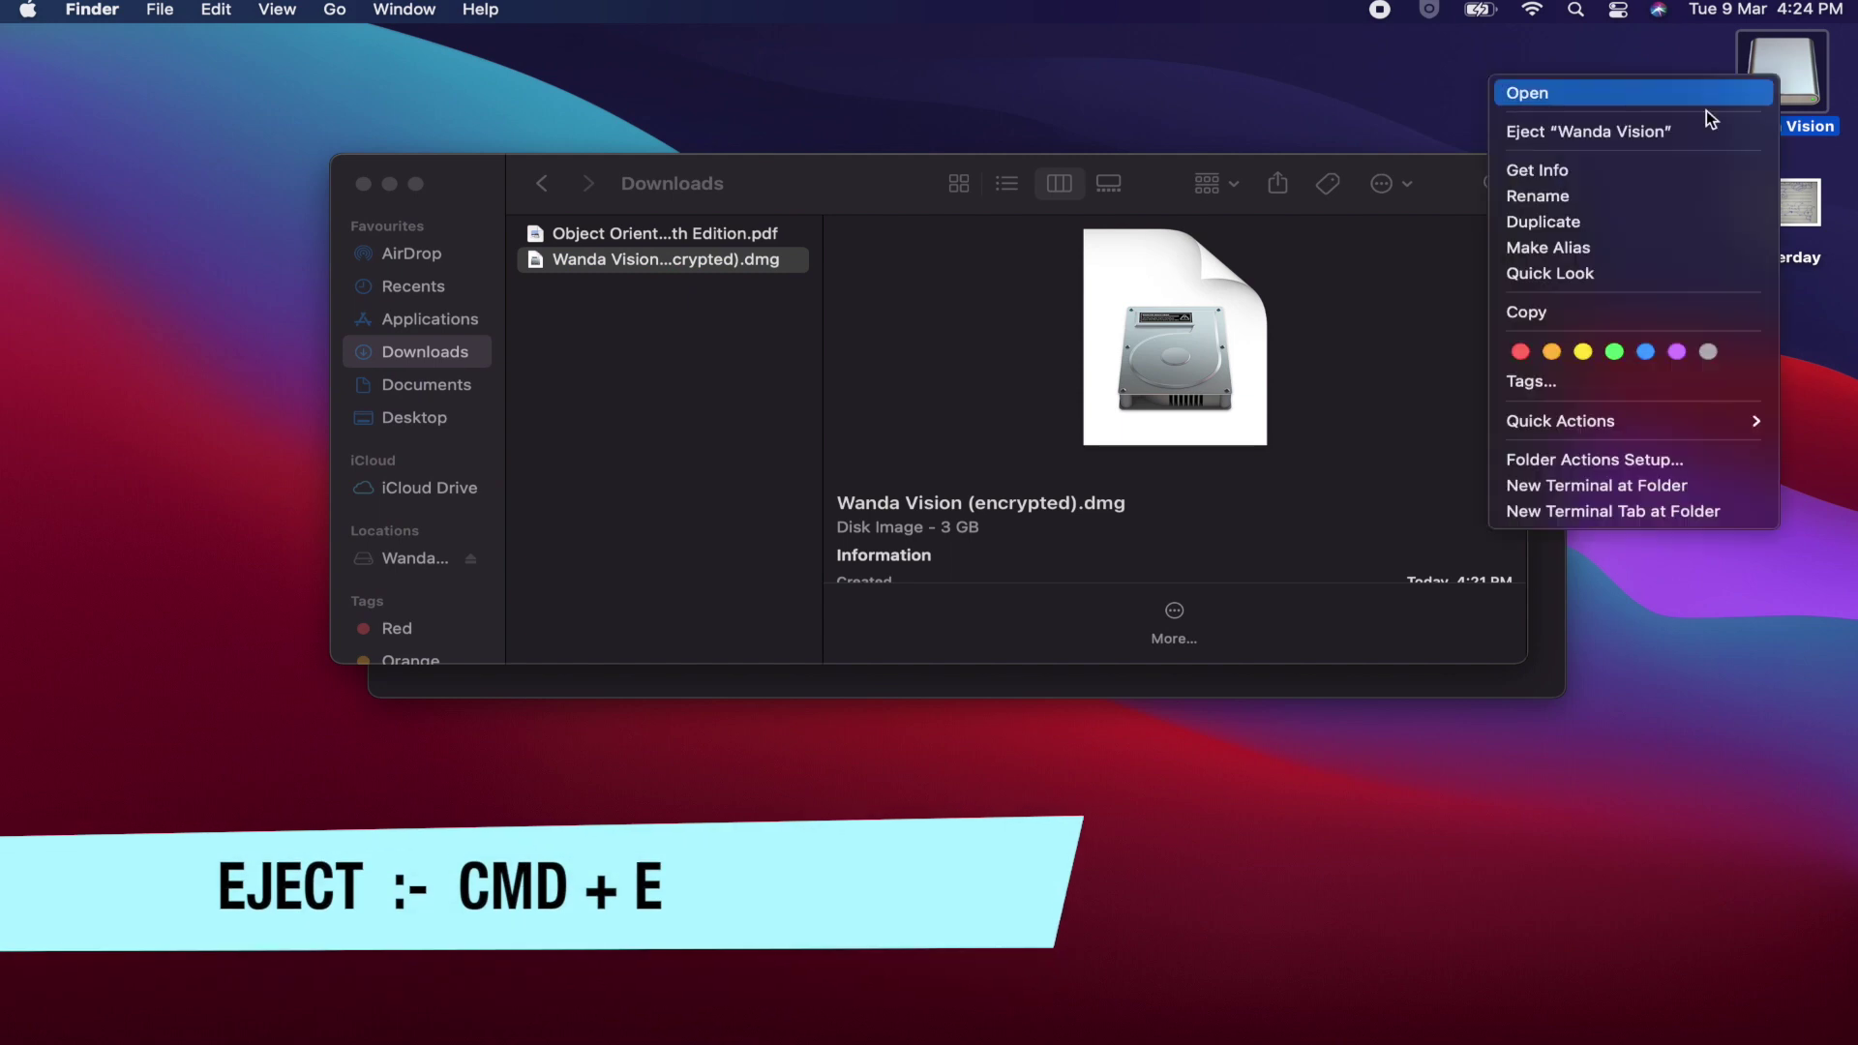
pyautogui.click(1704, 124)
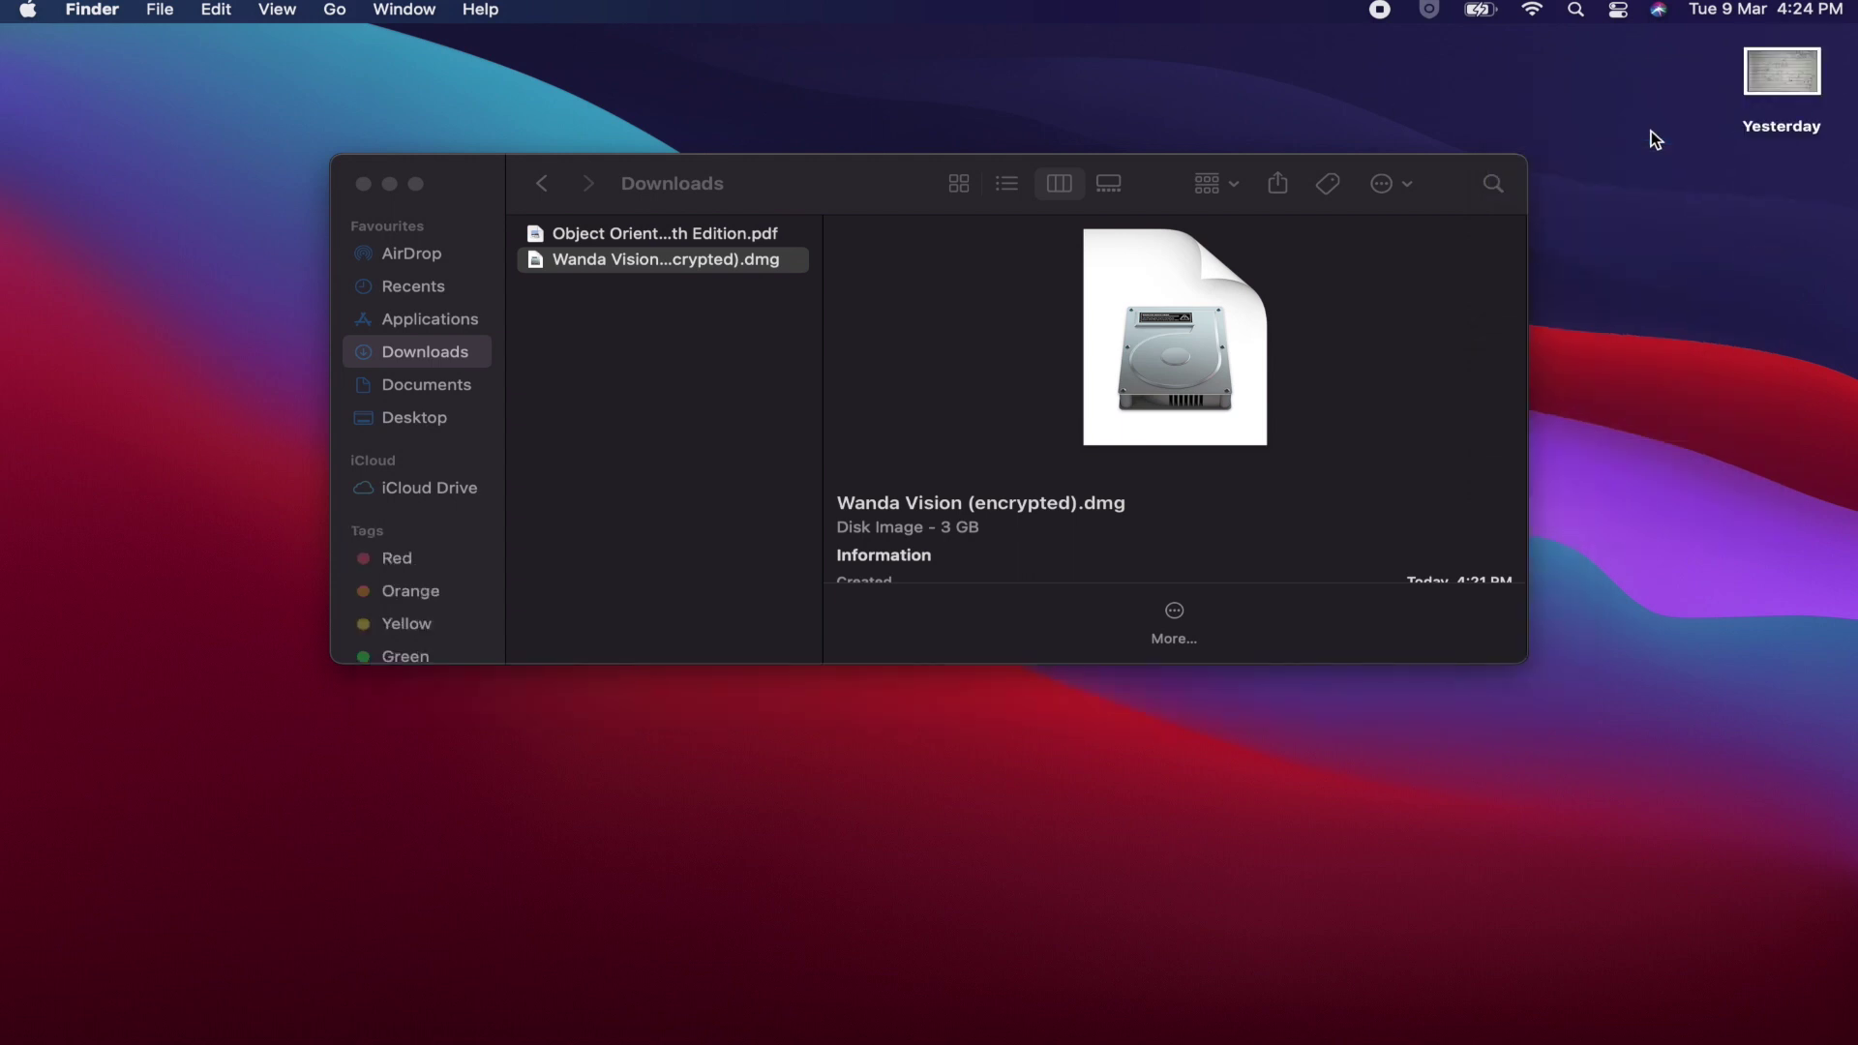
pyautogui.click(628, 329)
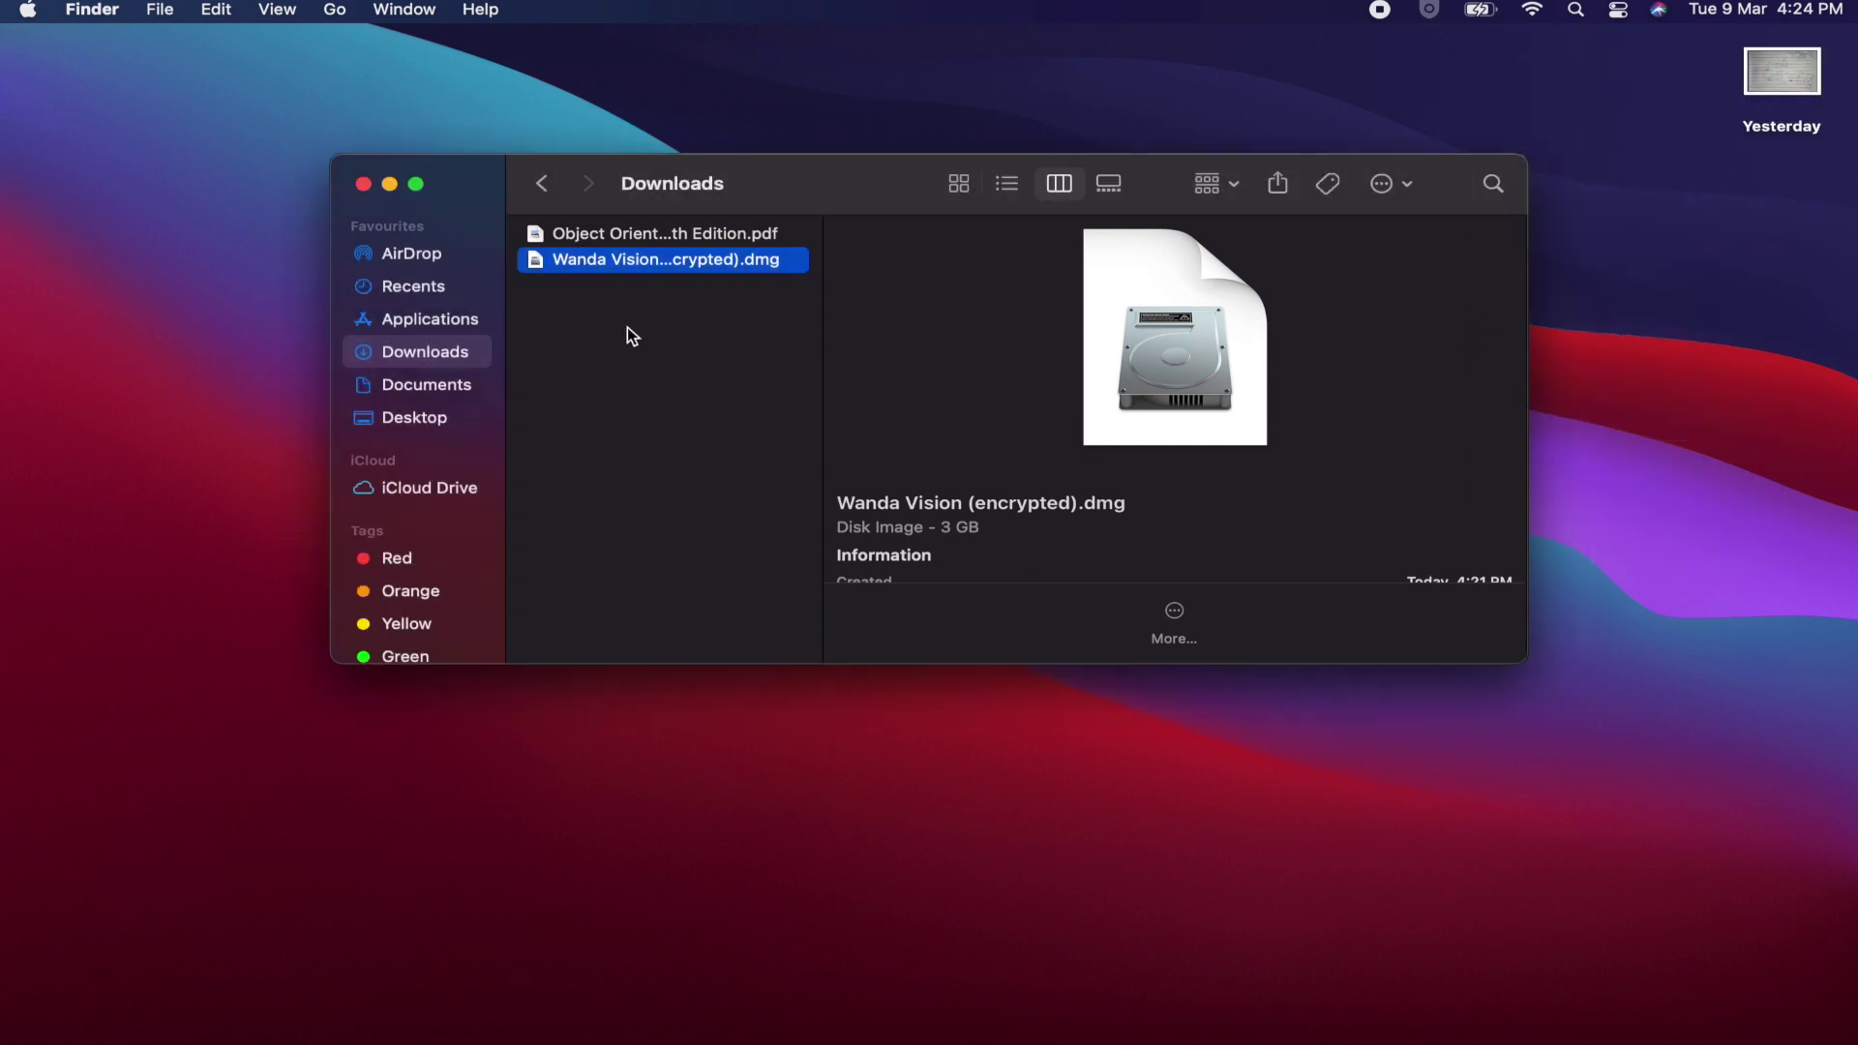
pyautogui.doubleClick(643, 274)
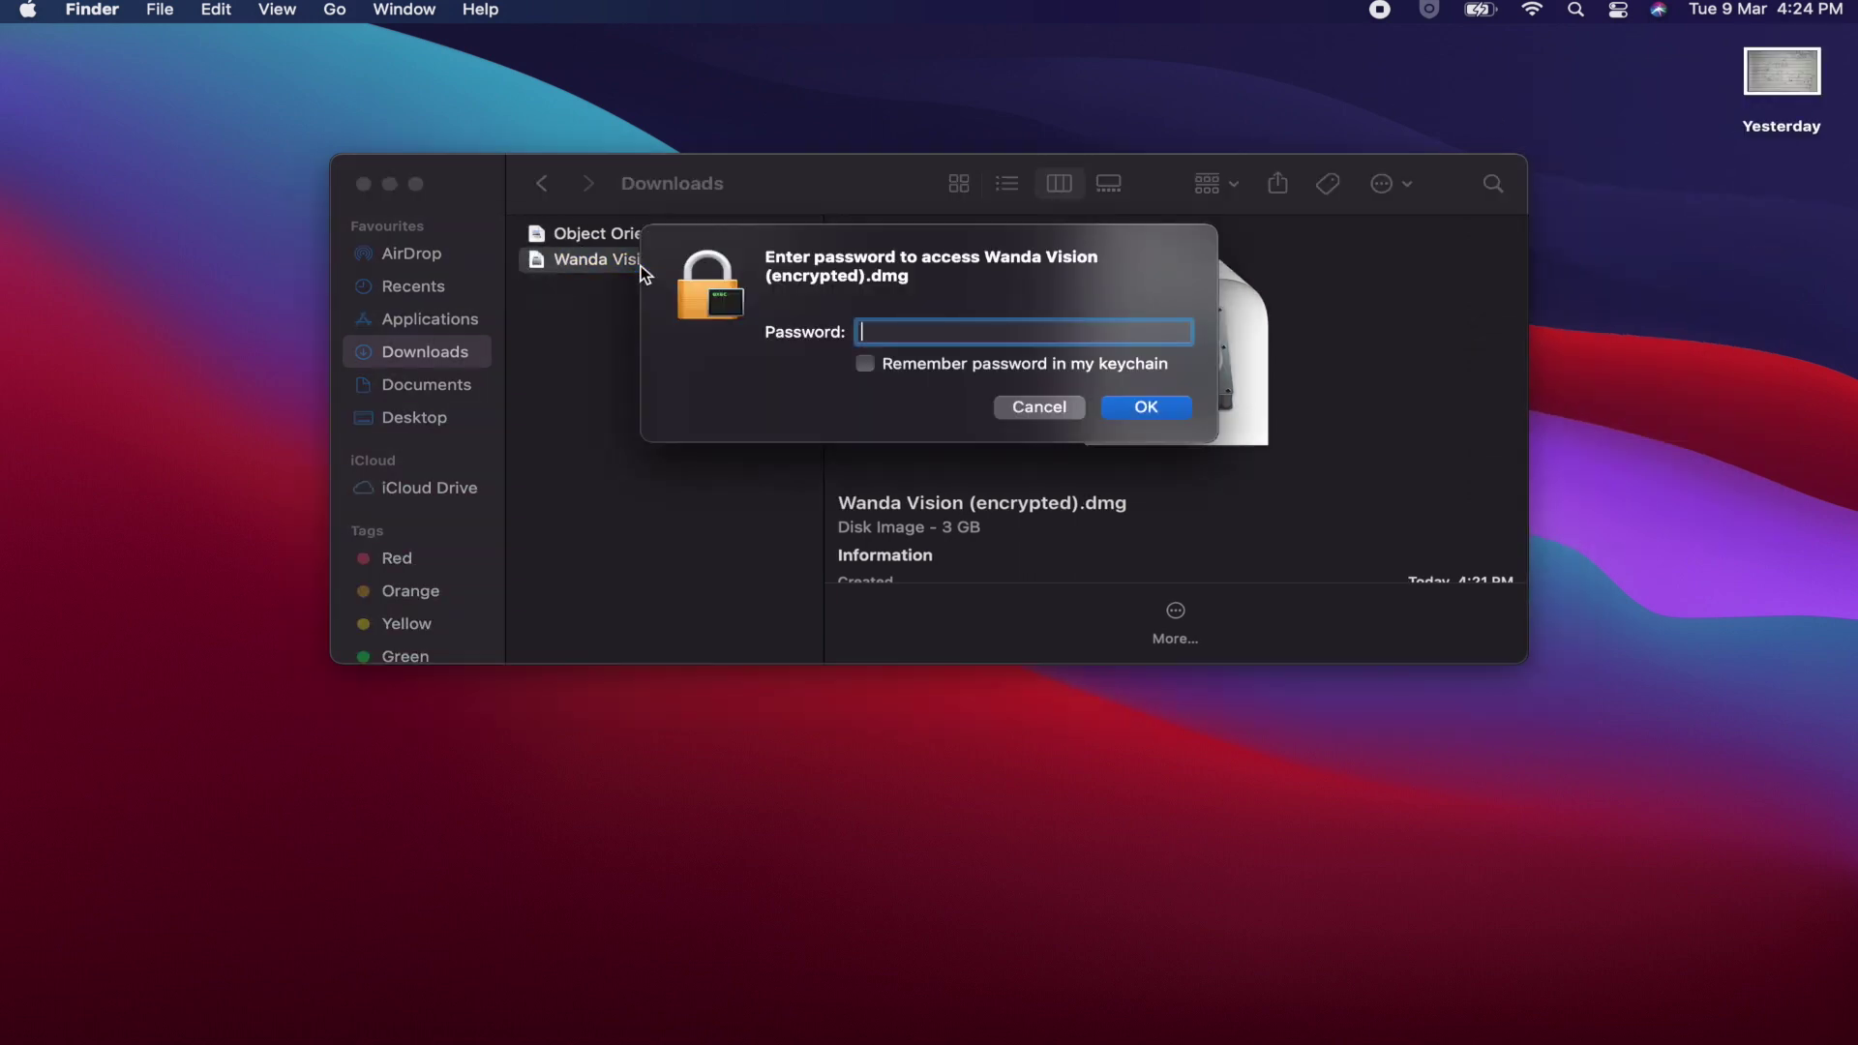
pyautogui.click(1030, 411)
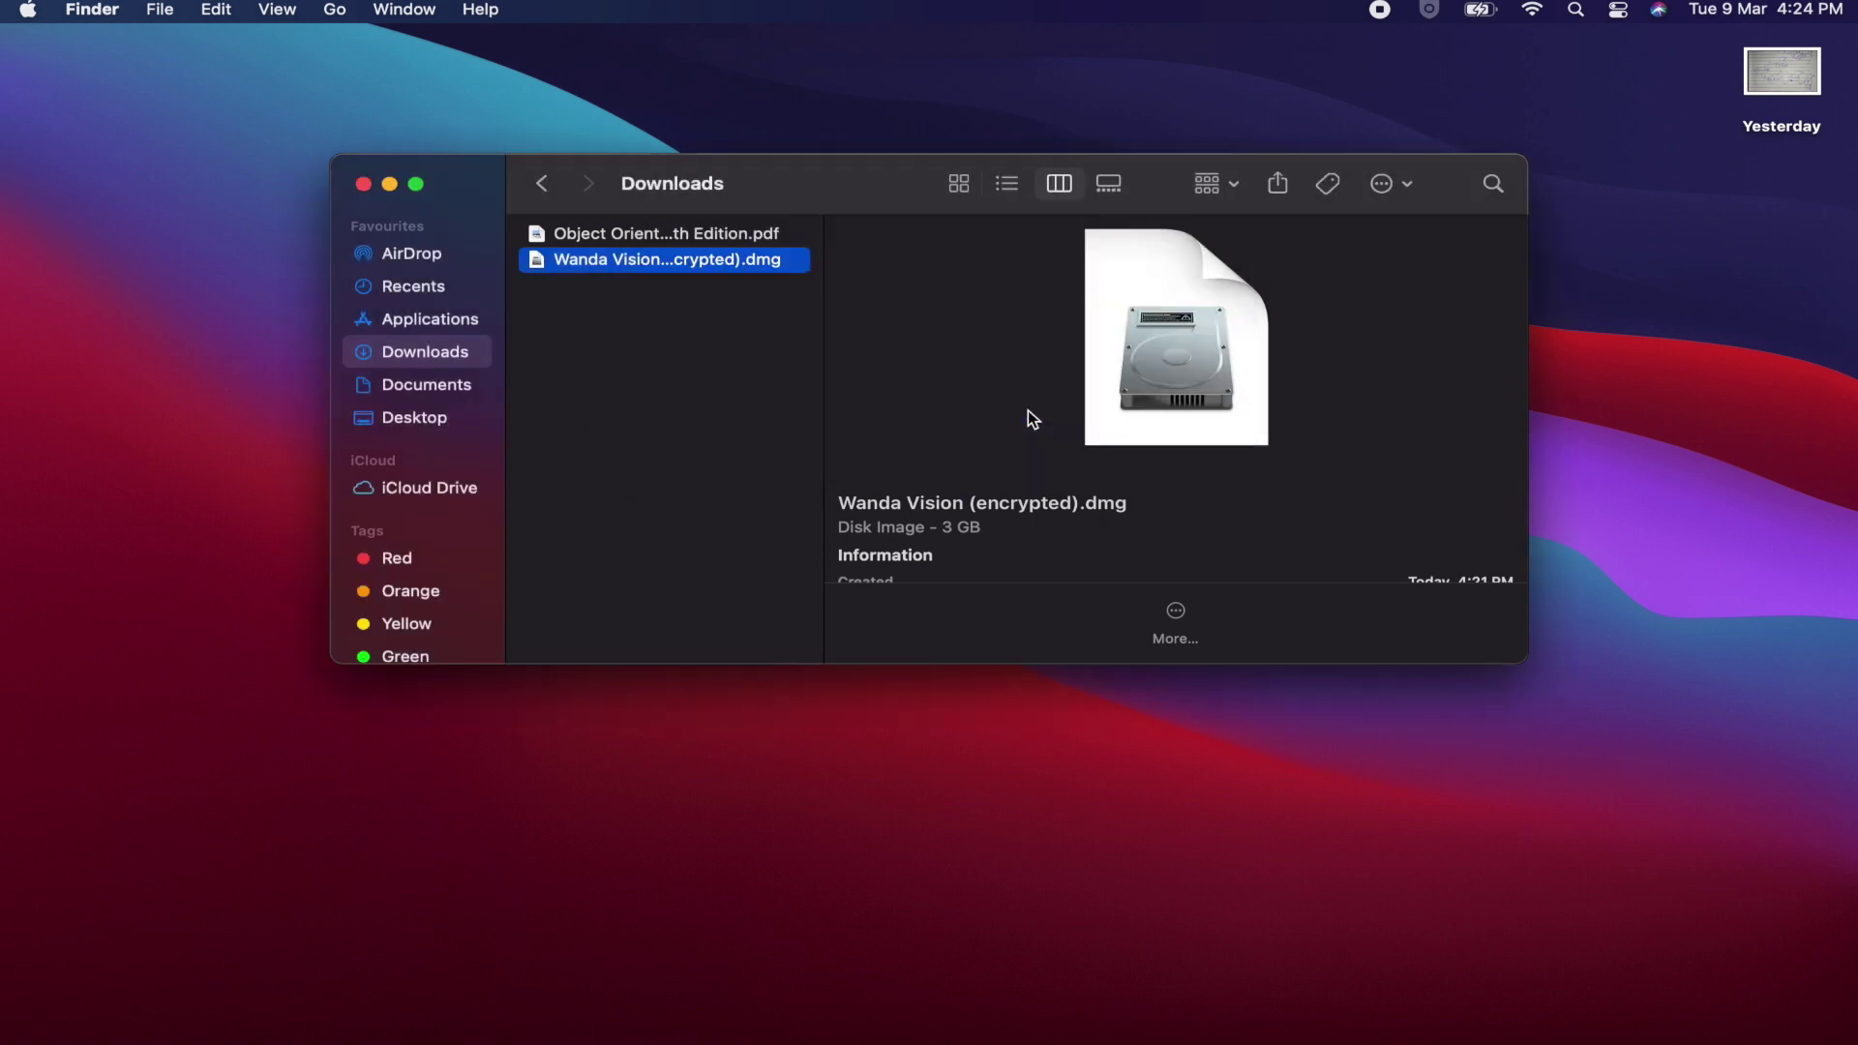